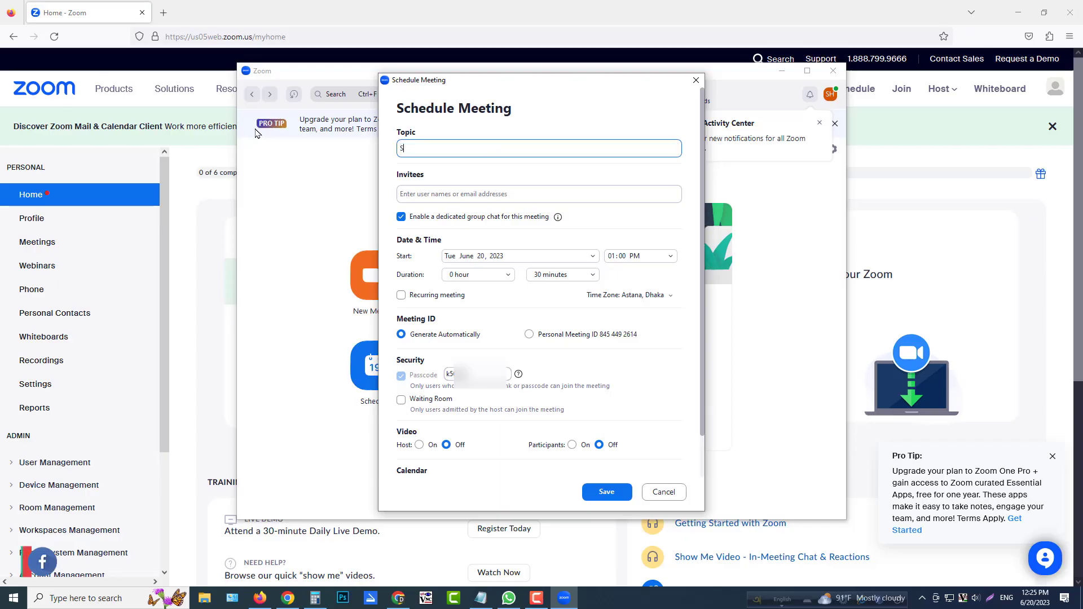
# Set the meeting topic to Software Meeting and enter the invitee's email address in the scheduling form.
pyautogui.write('oftware Meeting')
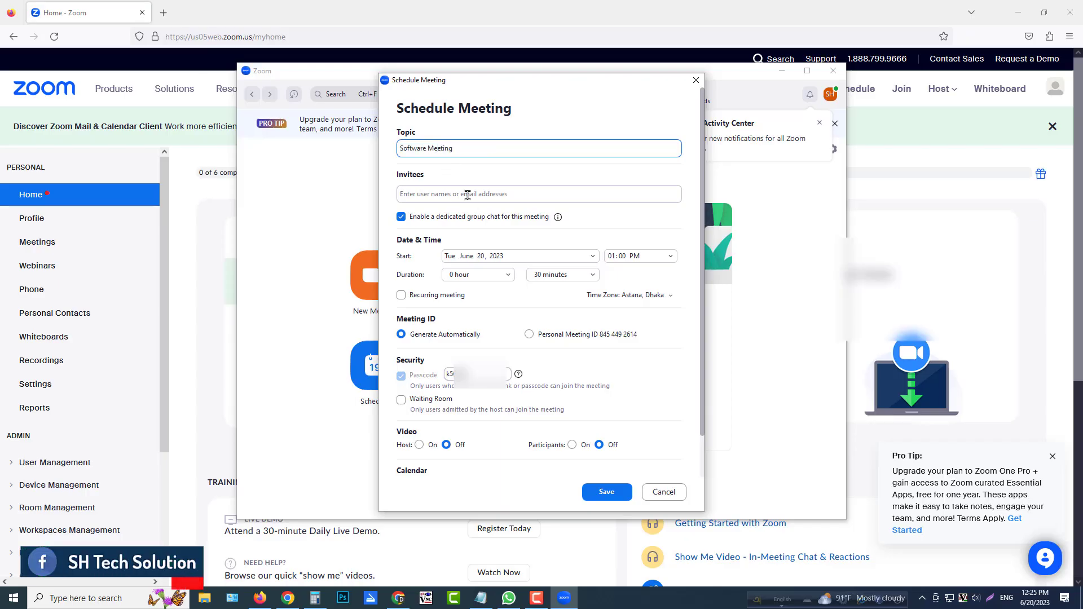
pyautogui.click(400, 195)
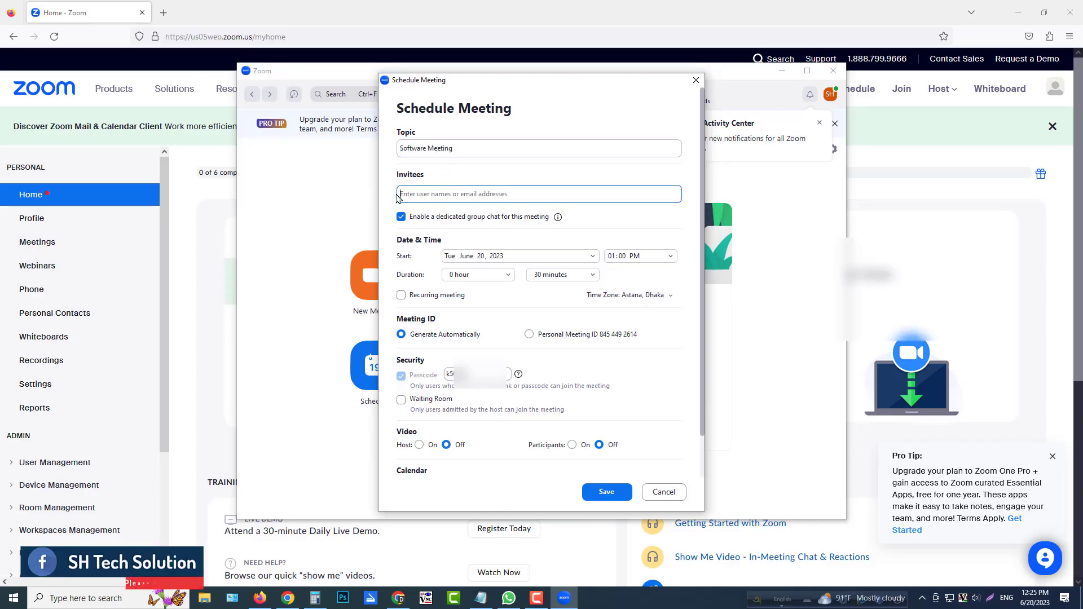
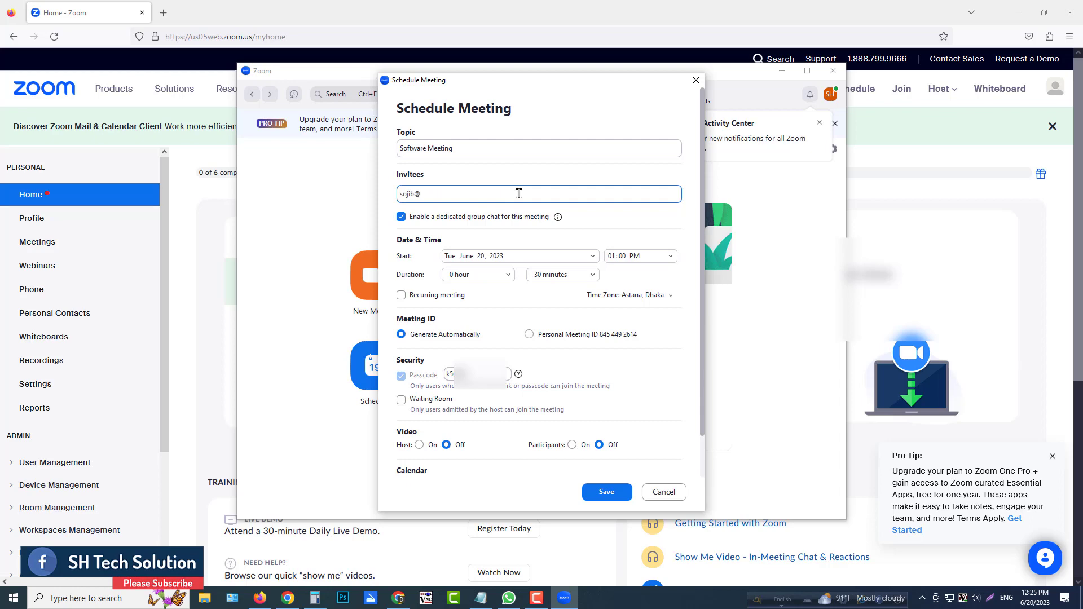
pyautogui.click(515, 256)
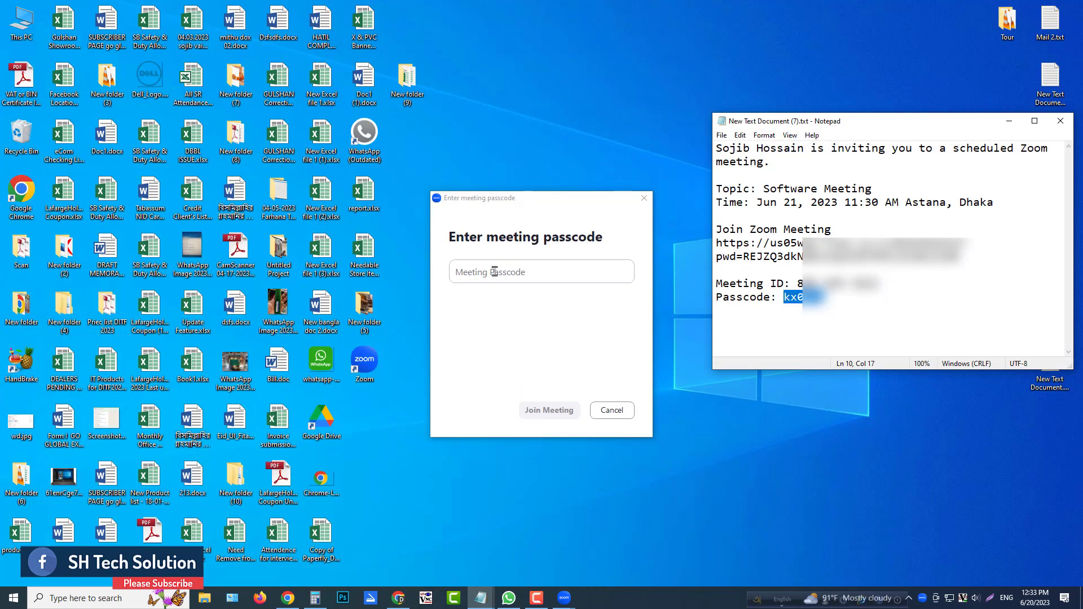
pyautogui.click(509, 271)
pyautogui.hotkey('ctrl', 'v')
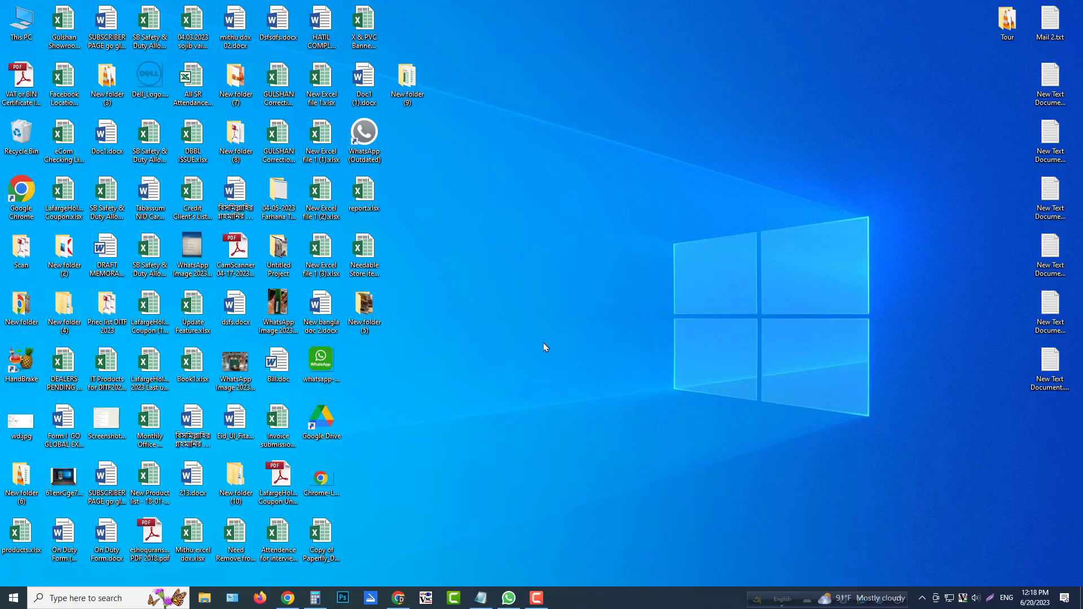
# Find the installed Zoom app on the computer and launch it.
pyautogui.click(125, 598)
pyautogui.write('zoom')
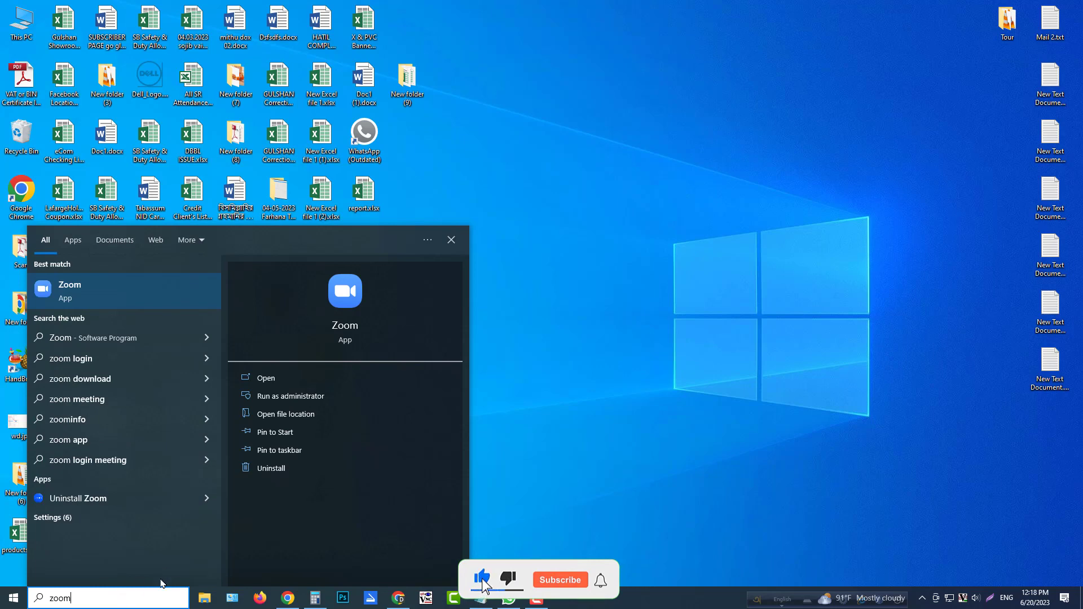
pyautogui.click(340, 295)
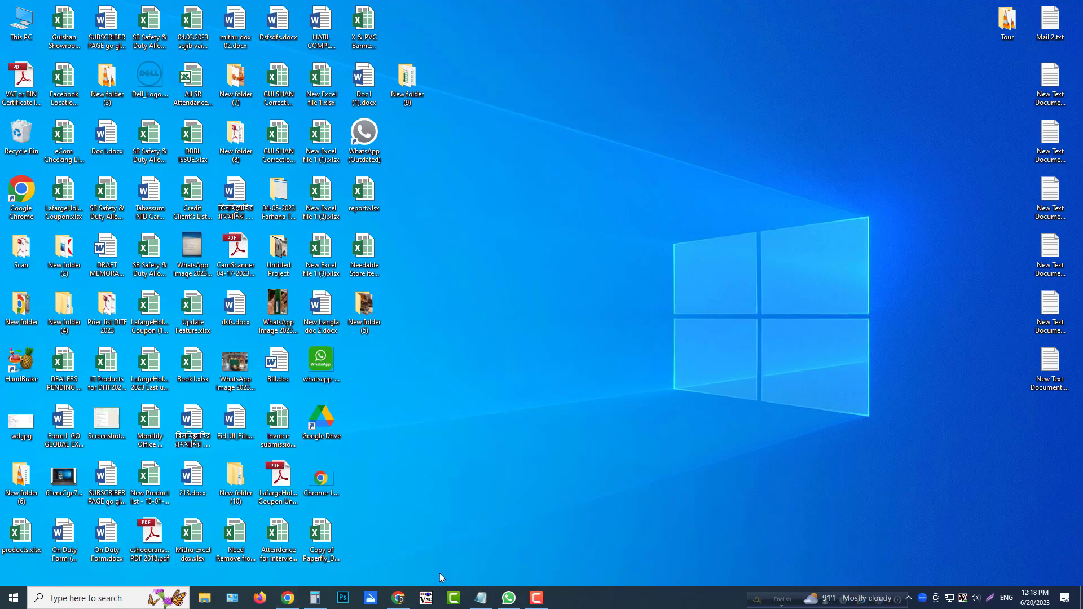
# Switch to Chrome and search Google for zoom download in a new tab.
pyautogui.click(399, 598)
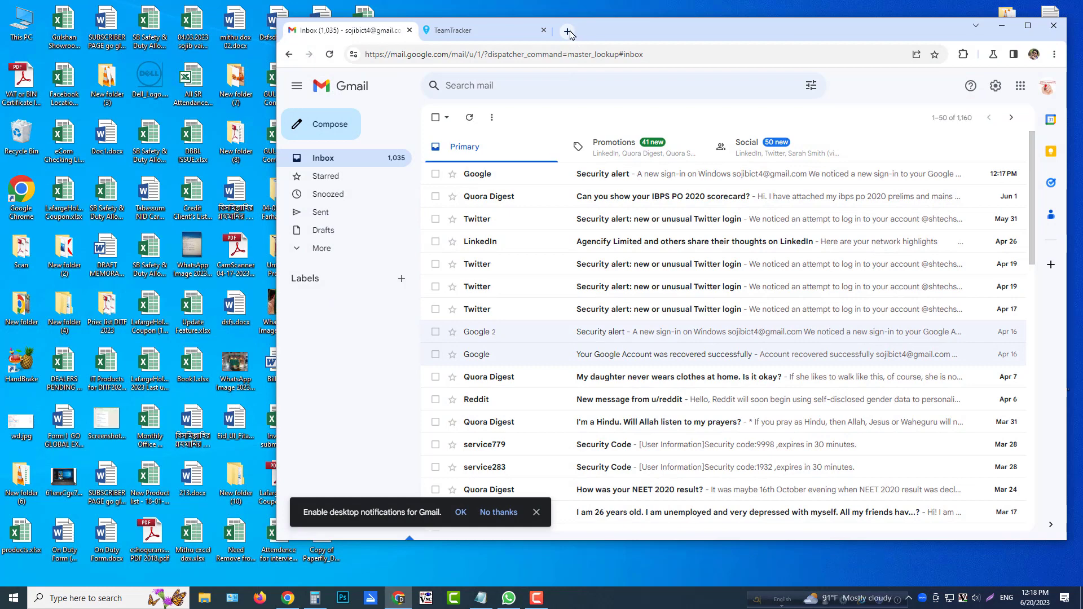
pyautogui.click(567, 32)
pyautogui.write('z')
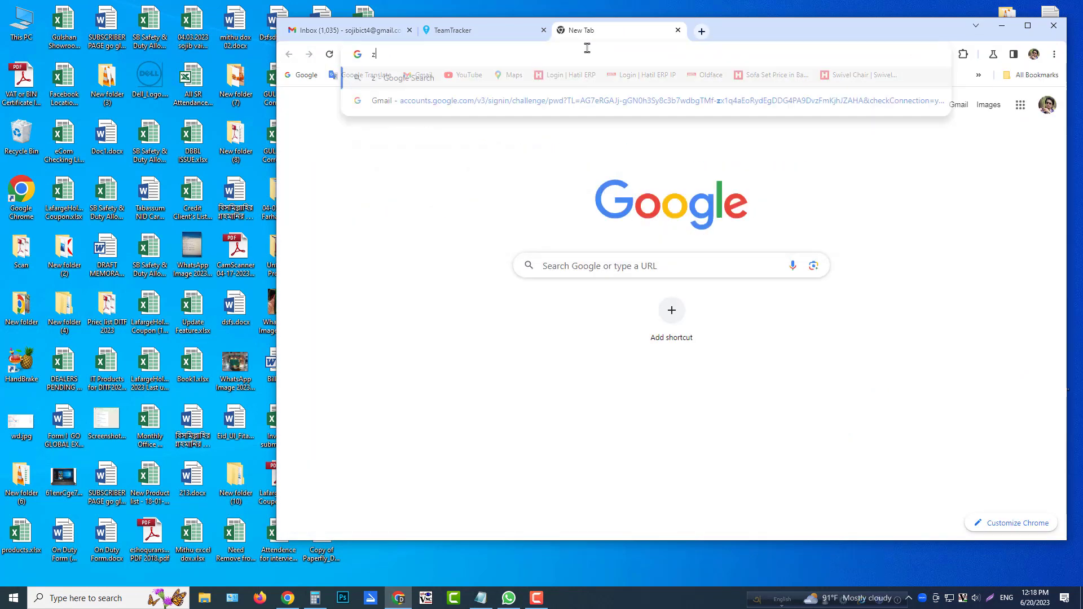
pyautogui.write('oom')
pyautogui.press('Down')
pyautogui.press('Down')
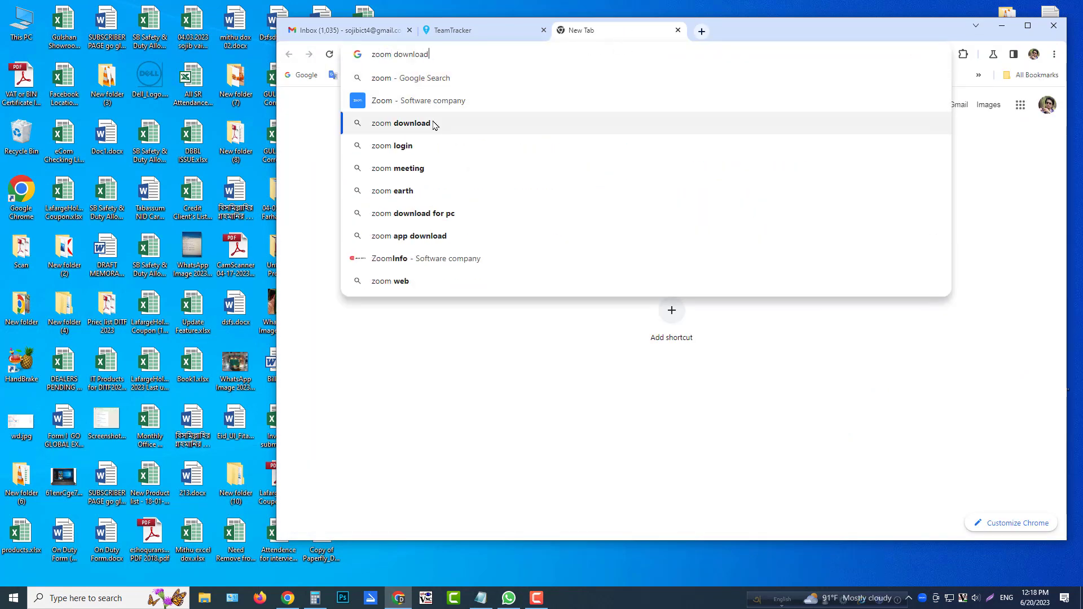
pyautogui.press('Return')
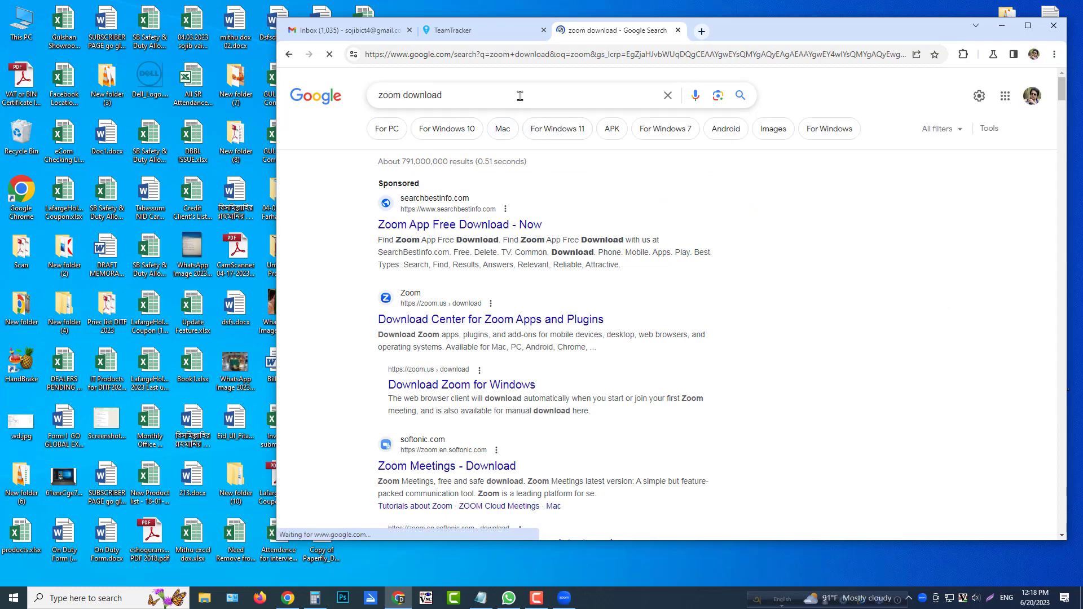
# Refine the search to zoom download for pc and open the official Download Zoom for Windows result.
pyautogui.click(1027, 26)
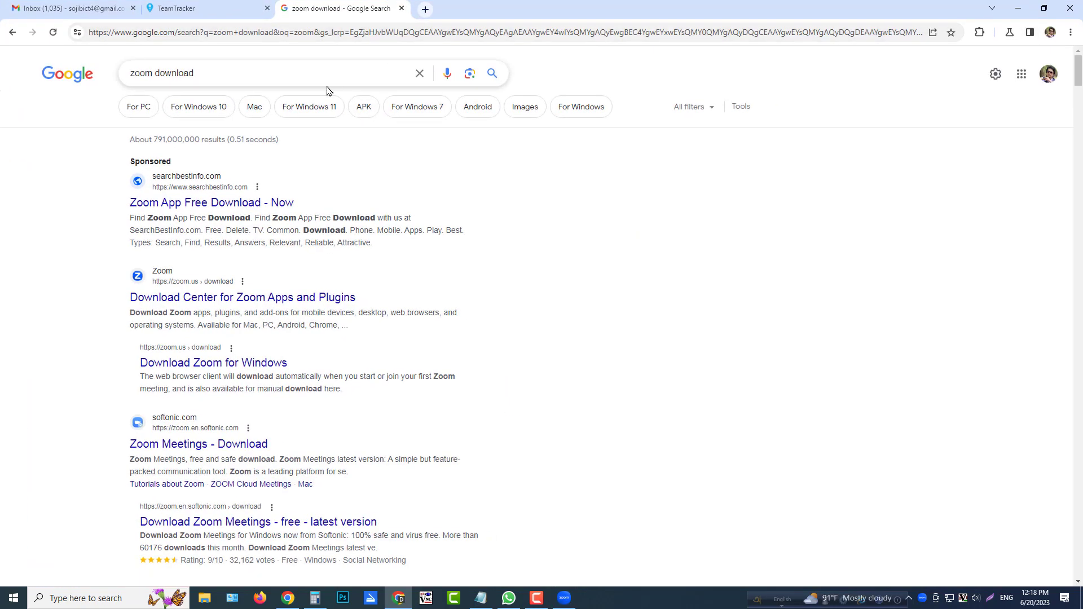
pyautogui.click(288, 70)
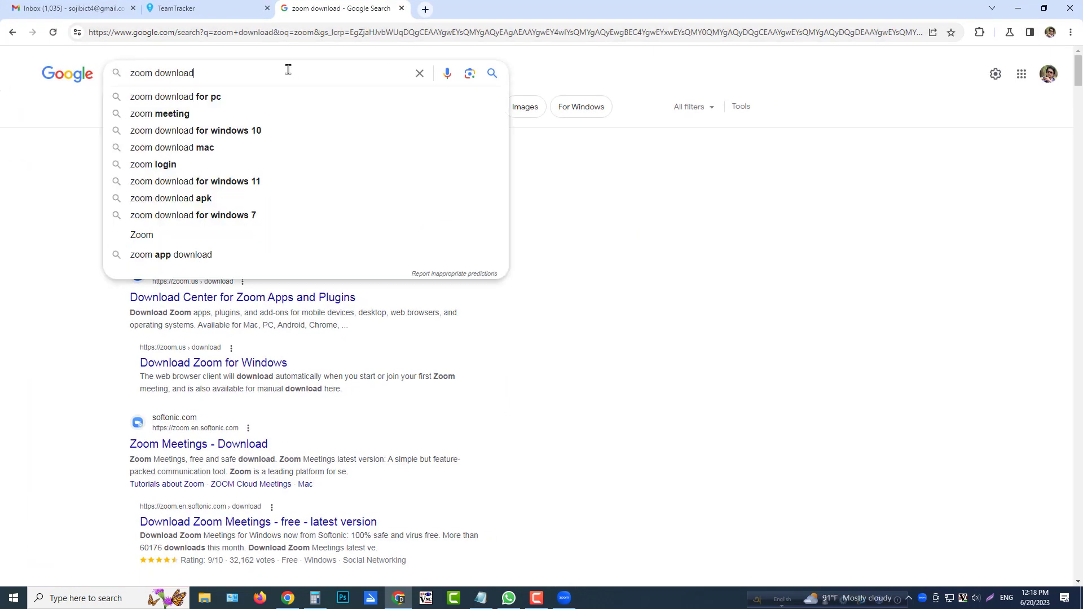
pyautogui.click(241, 99)
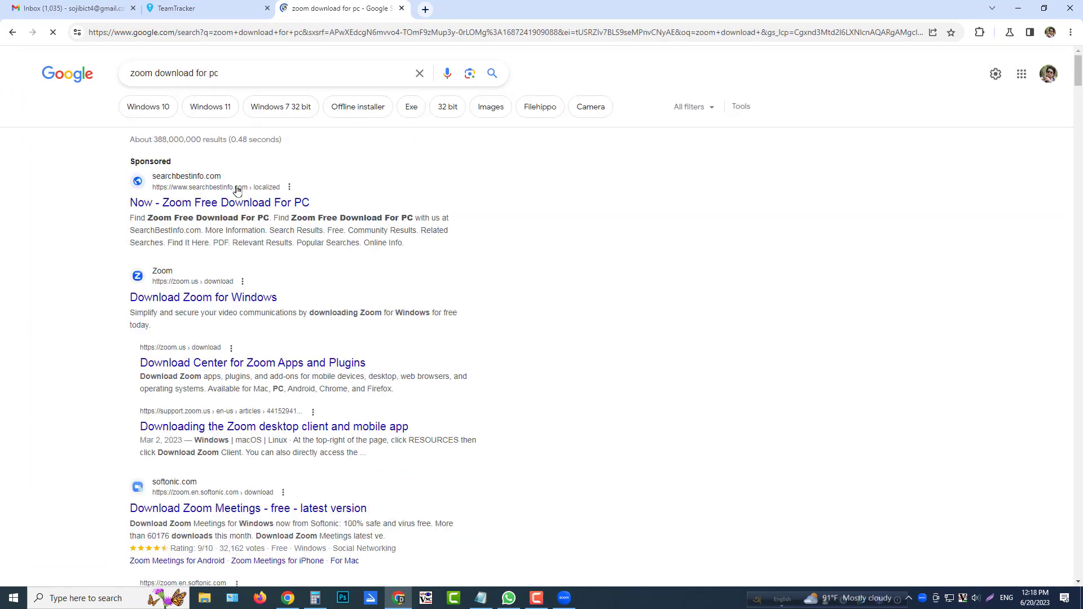
pyautogui.click(227, 303)
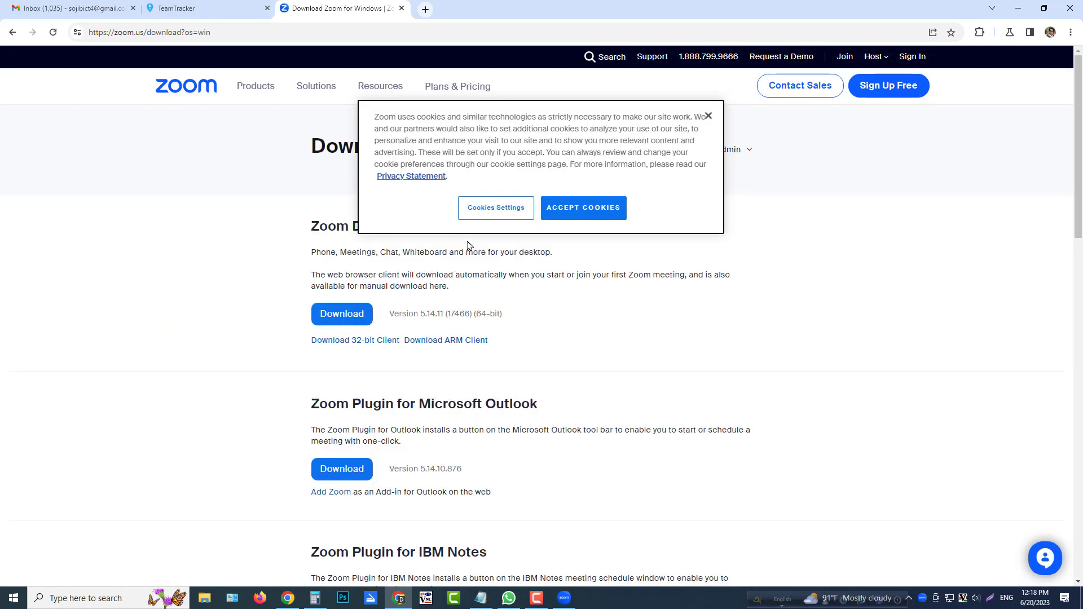
# Dismiss the cookie notice and download the 64-bit Zoom Desktop Client.
pyautogui.click(708, 115)
pyautogui.moveTo(391, 227); pyautogui.dragTo(415, 243)
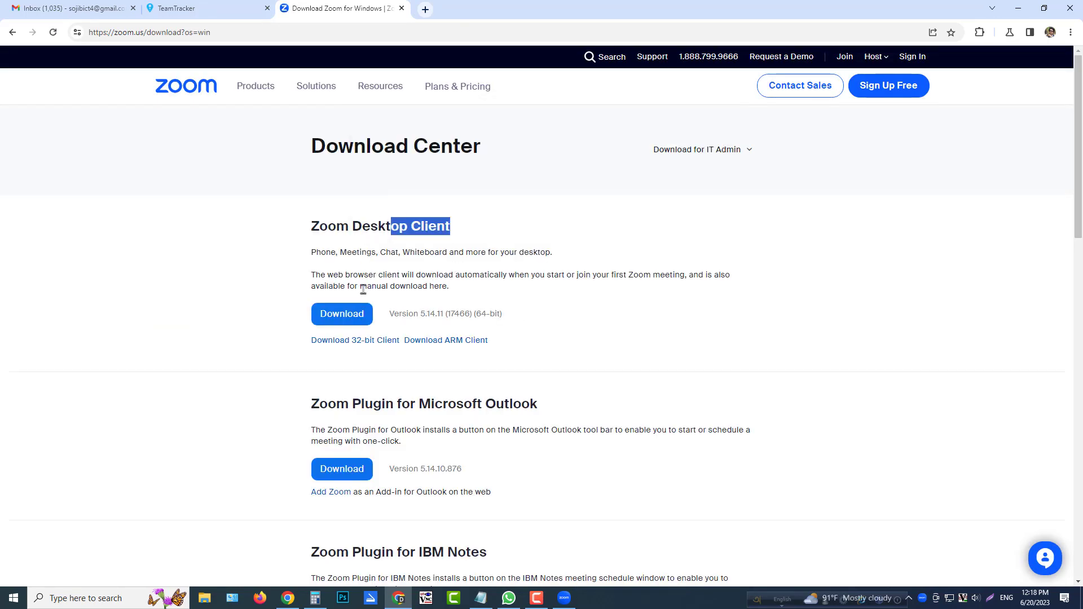
pyautogui.click(341, 313)
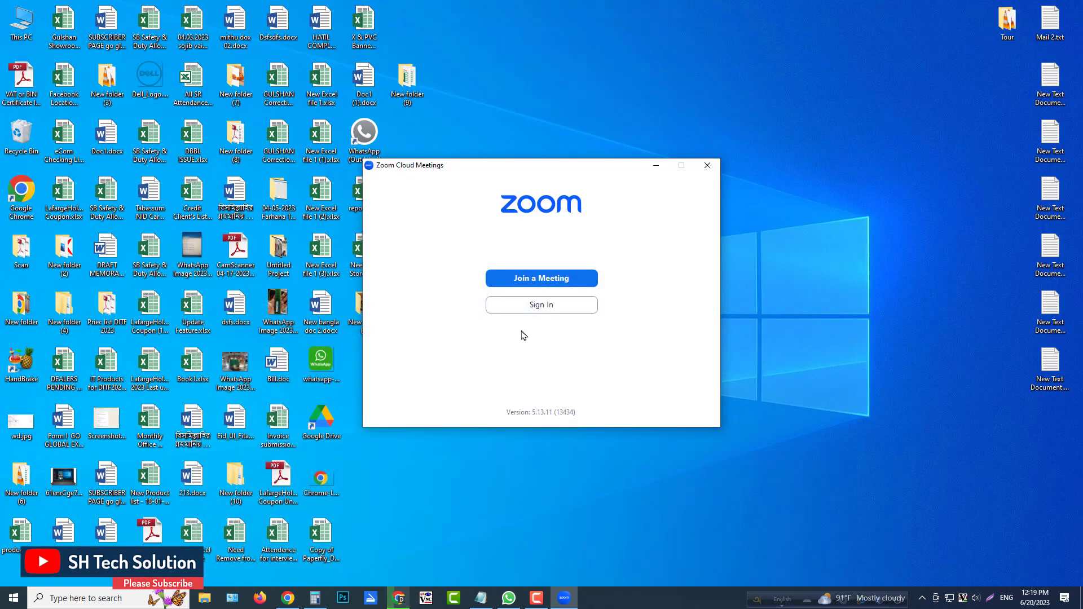
# In the Zoom desktop app, go through the sign-in form to the new account sign-up page.
pyautogui.click(542, 307)
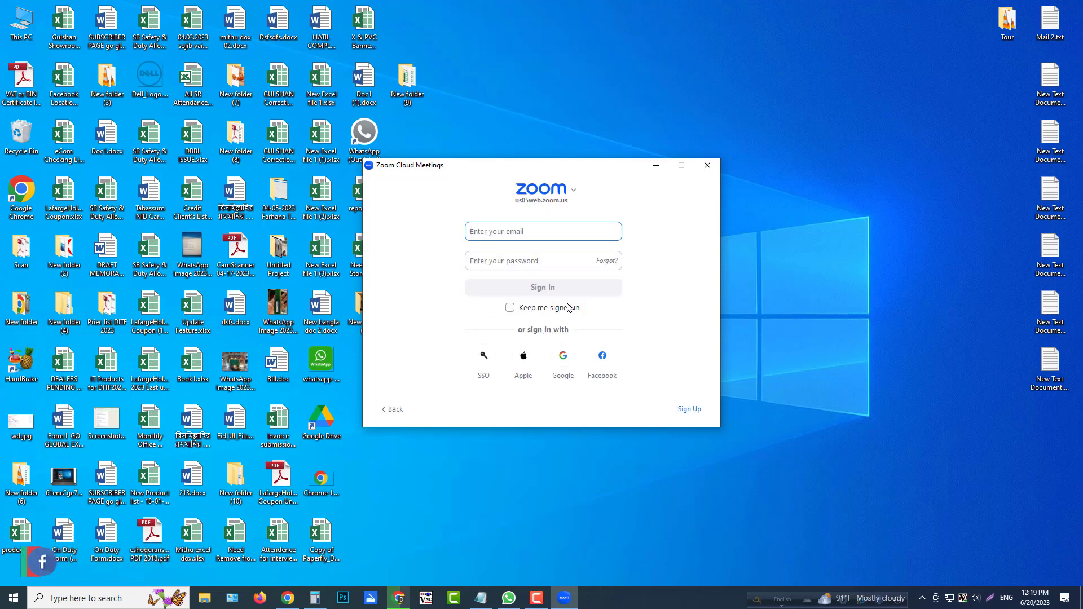
pyautogui.click(496, 259)
pyautogui.click(511, 231)
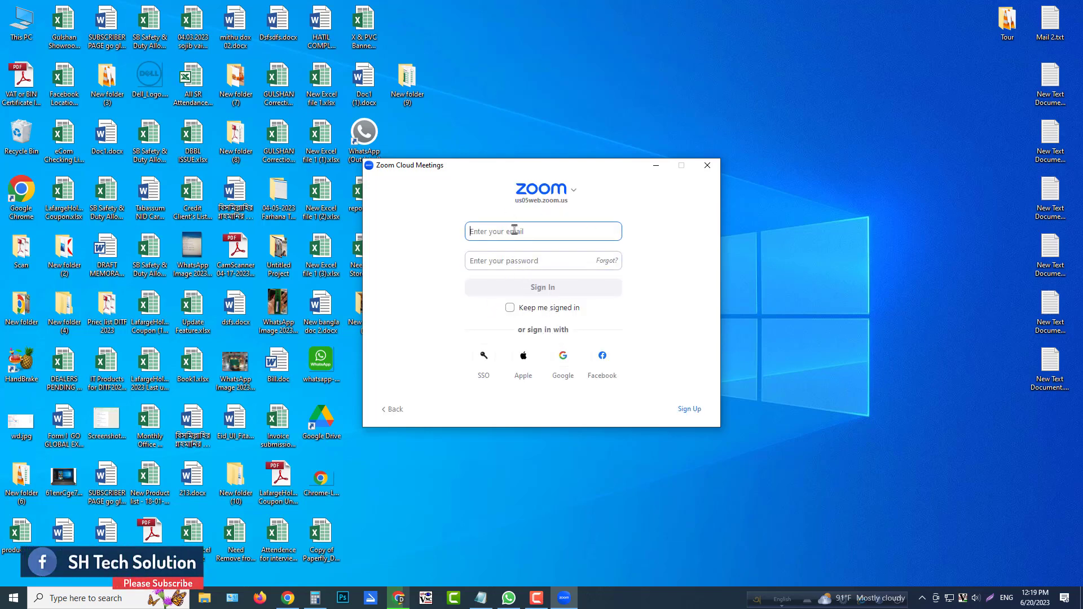
pyautogui.click(504, 258)
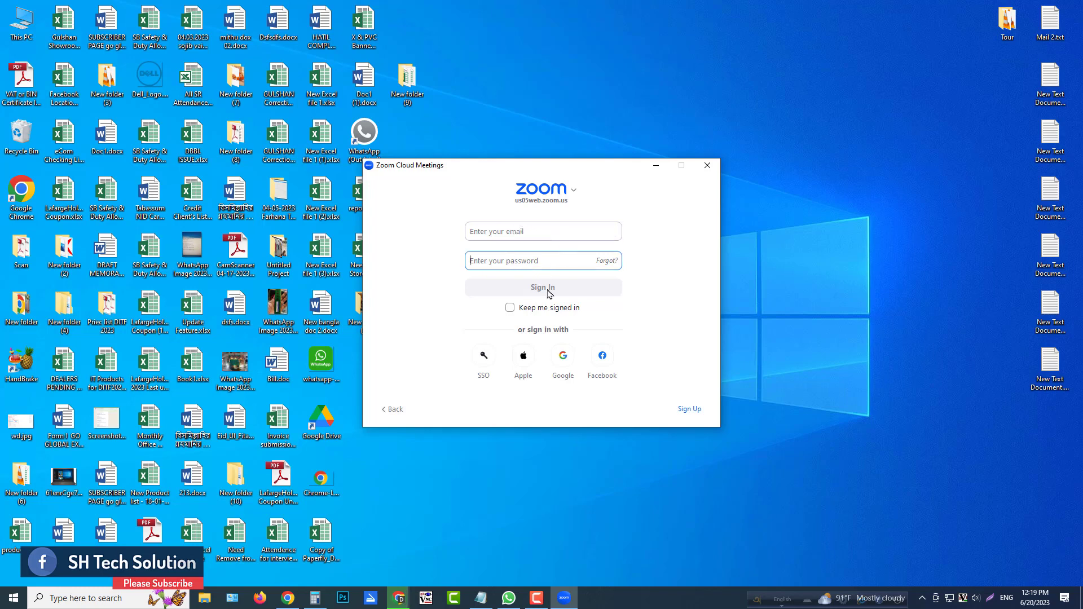
pyautogui.click(692, 411)
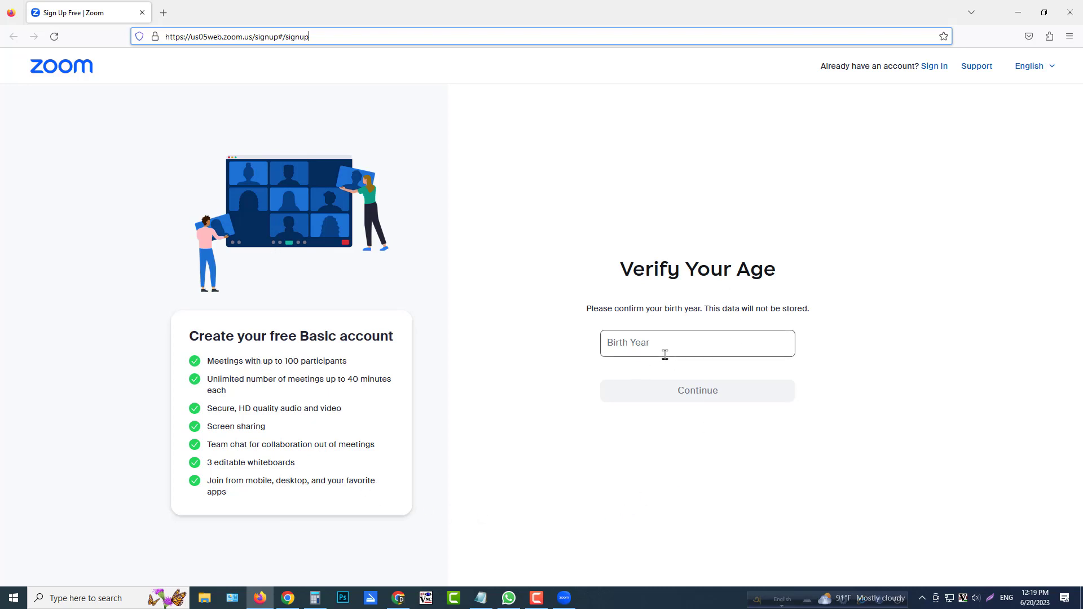
# Enter the birth year for the age verification and continue.
pyautogui.click(671, 346)
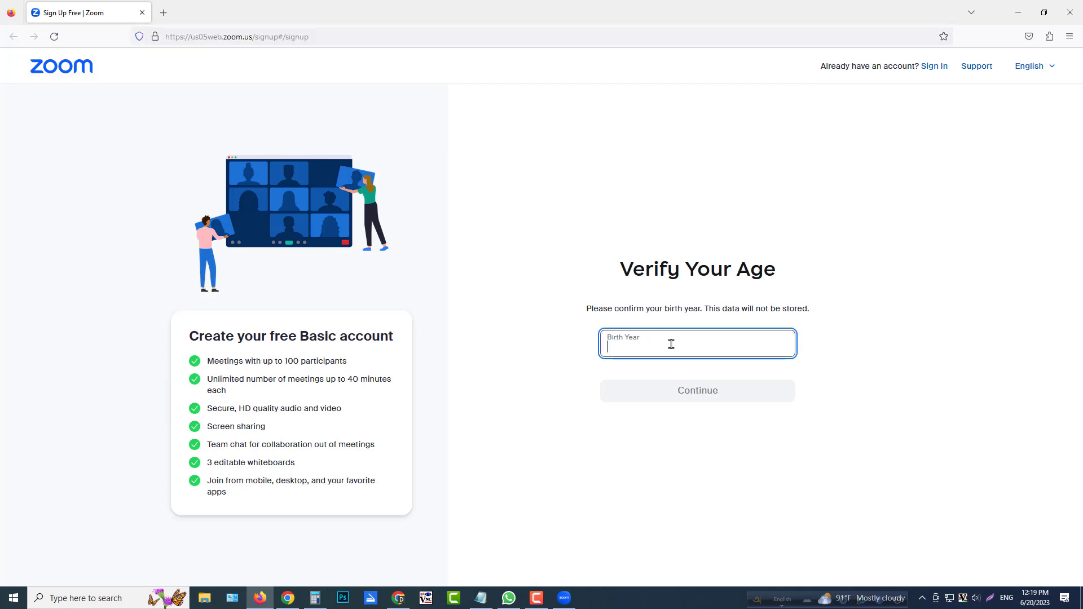
pyautogui.write('1990')
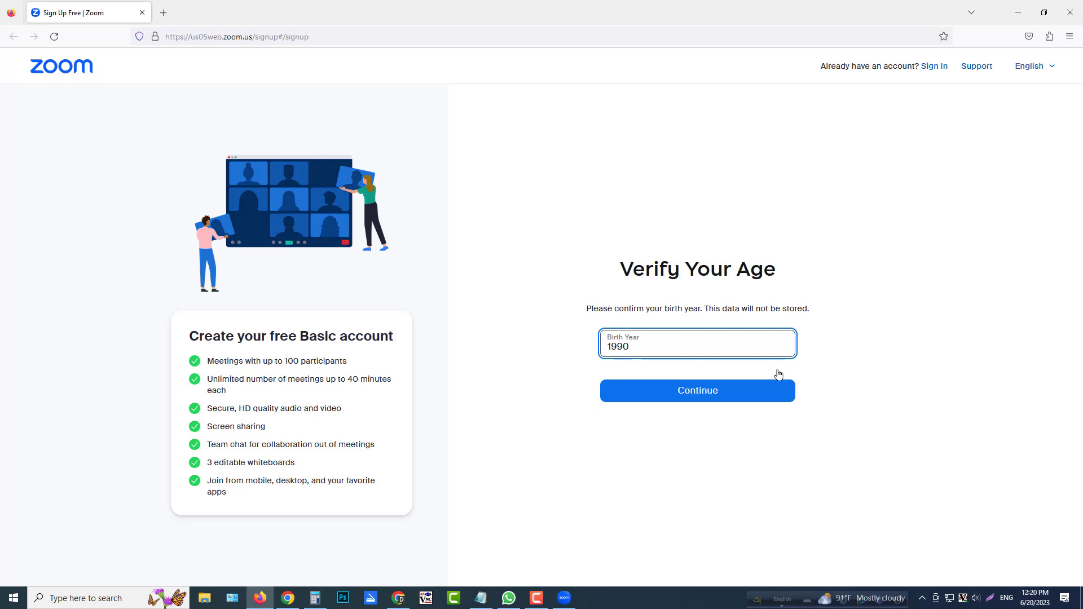
pyautogui.moveTo(641, 344); pyautogui.dragTo(476, 352)
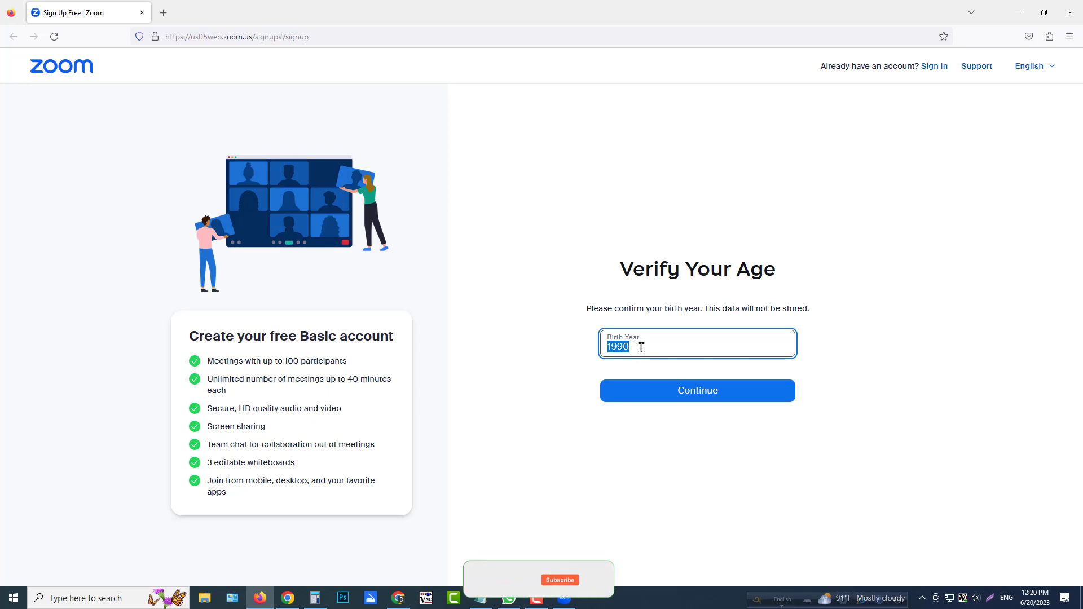
pyautogui.click(708, 390)
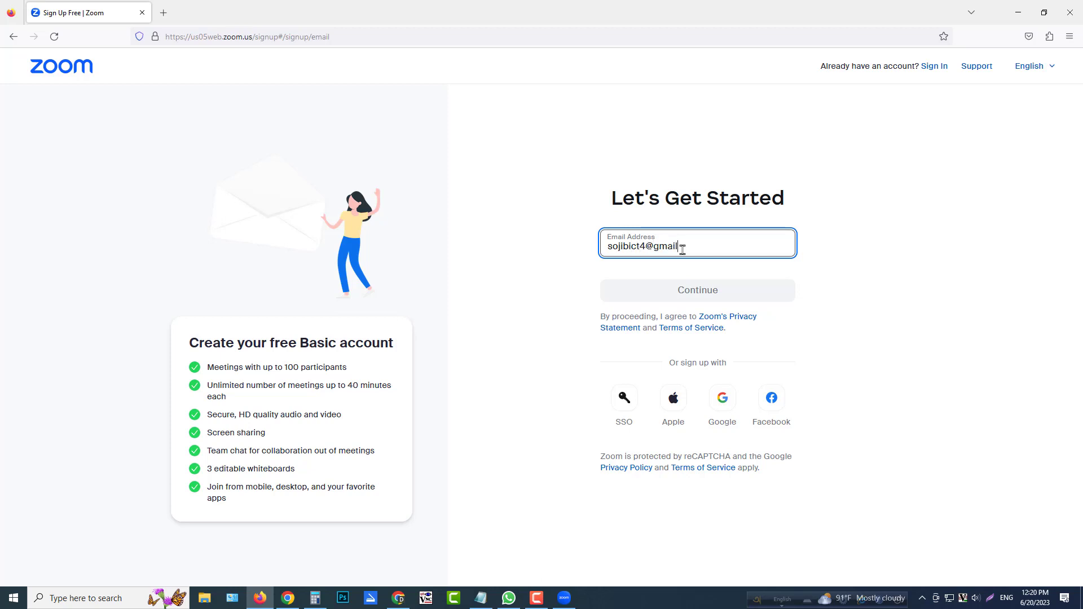
# Complete the email address for the new Zoom account and submit it to request a verification code.
pyautogui.write('om')
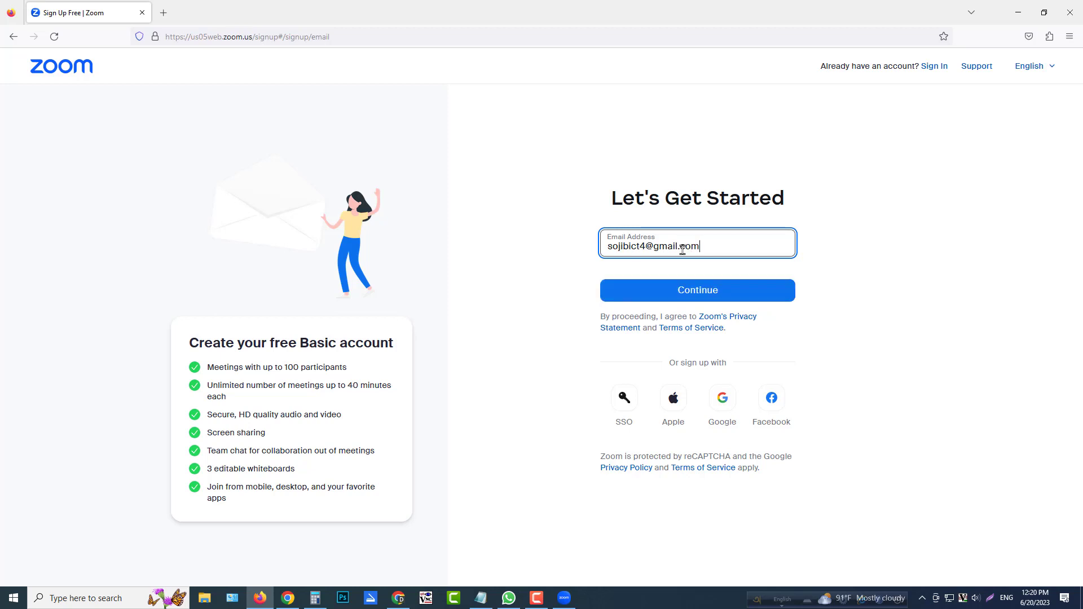
pyautogui.click(693, 295)
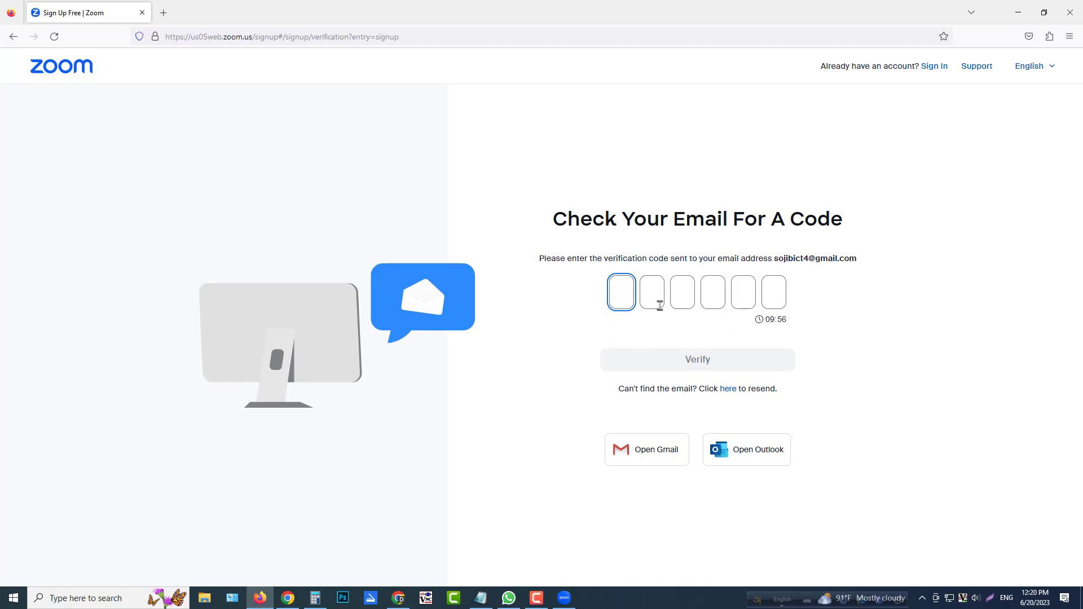
pyautogui.moveTo(554, 219); pyautogui.dragTo(869, 230)
pyautogui.moveTo(776, 256); pyautogui.dragTo(863, 264)
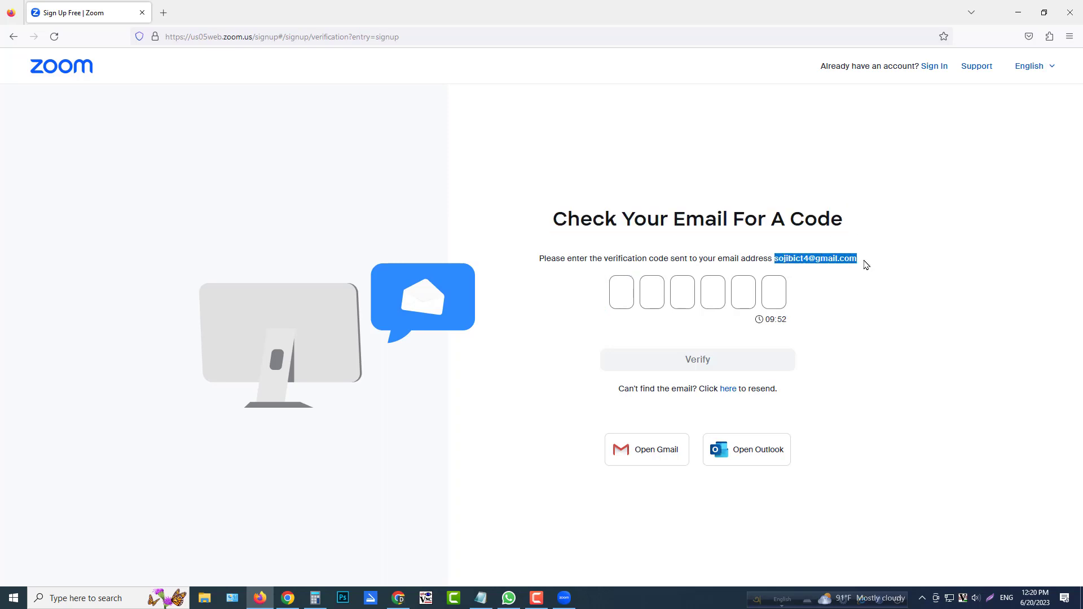
pyautogui.click(866, 264)
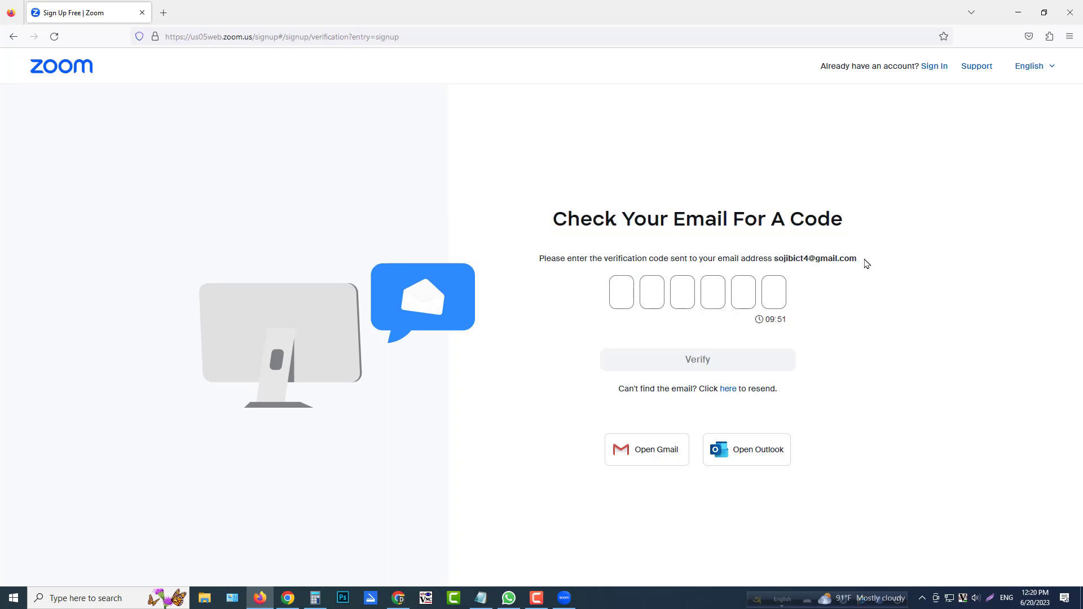
# Switch to the Gmail inbox in Chrome, open Zoom's verification email and copy the code.
pyautogui.click(394, 602)
pyautogui.click(73, 8)
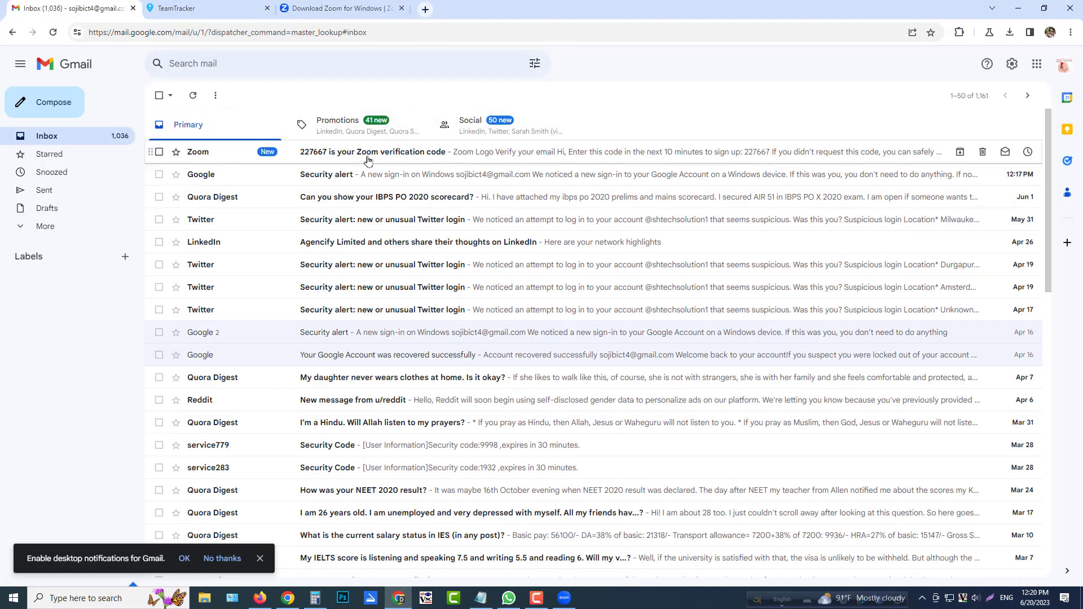
pyautogui.click(347, 158)
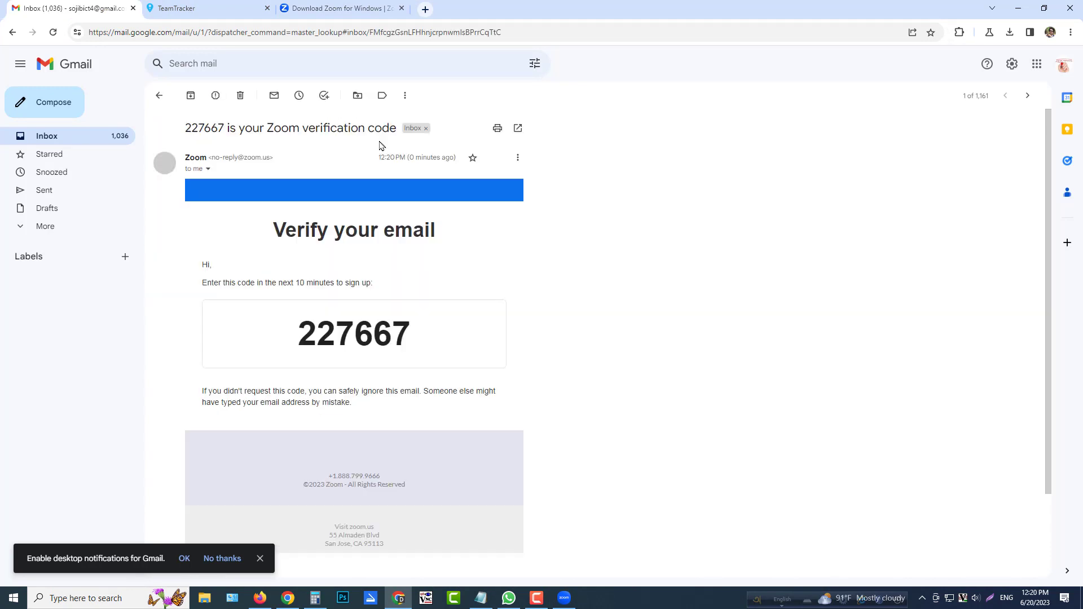
pyautogui.moveTo(303, 347); pyautogui.dragTo(409, 349)
pyautogui.rightClick(409, 349)
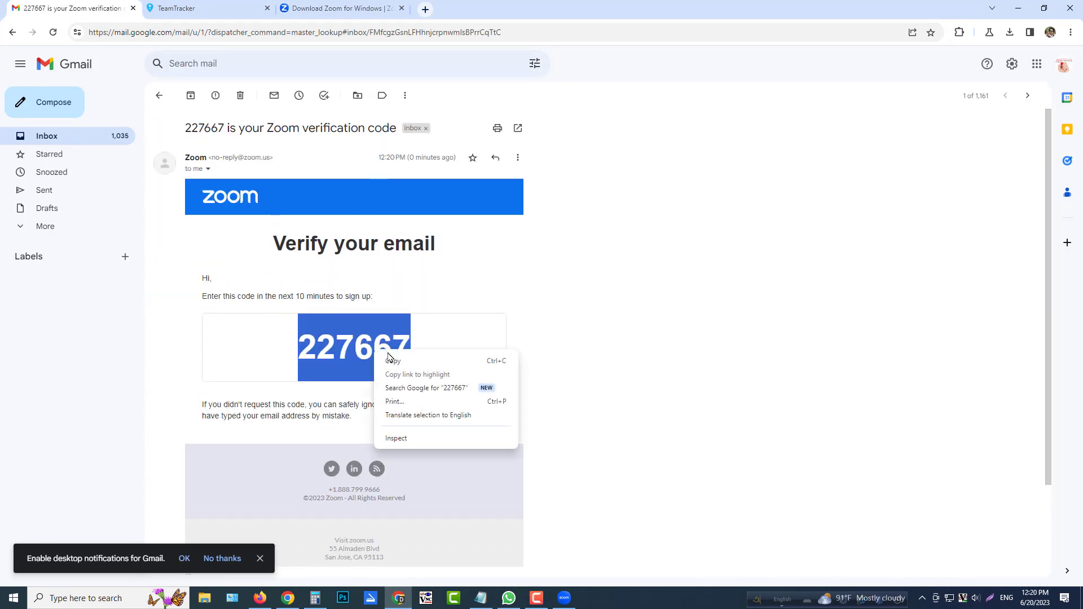
pyautogui.click(428, 360)
# Return to the sign-up page in Firefox, paste the verification code and verify the email address.
pyautogui.click(1017, 15)
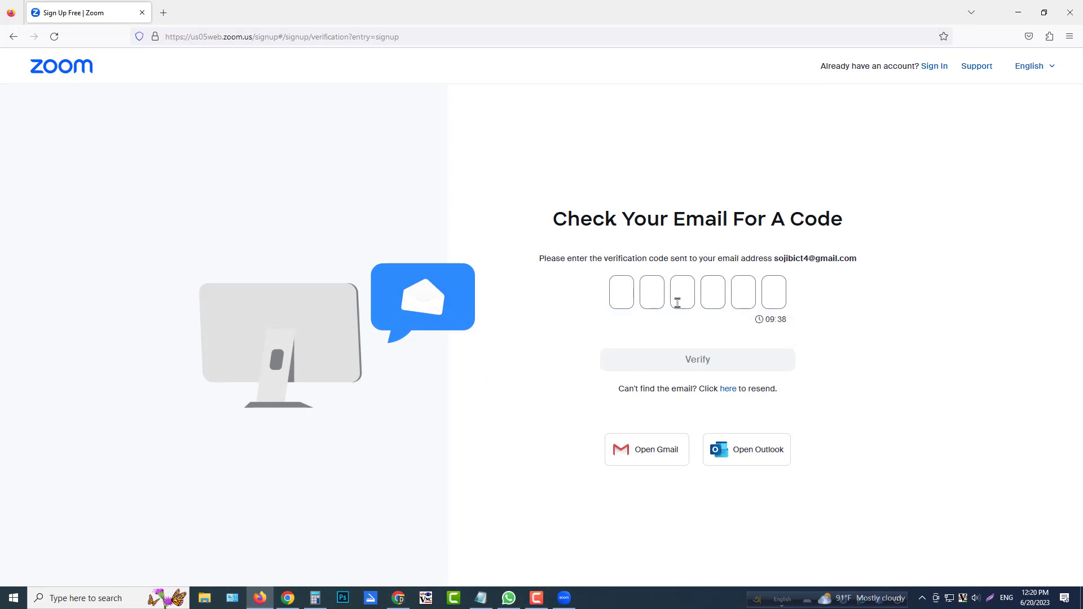
pyautogui.click(627, 294)
pyautogui.rightClick(621, 293)
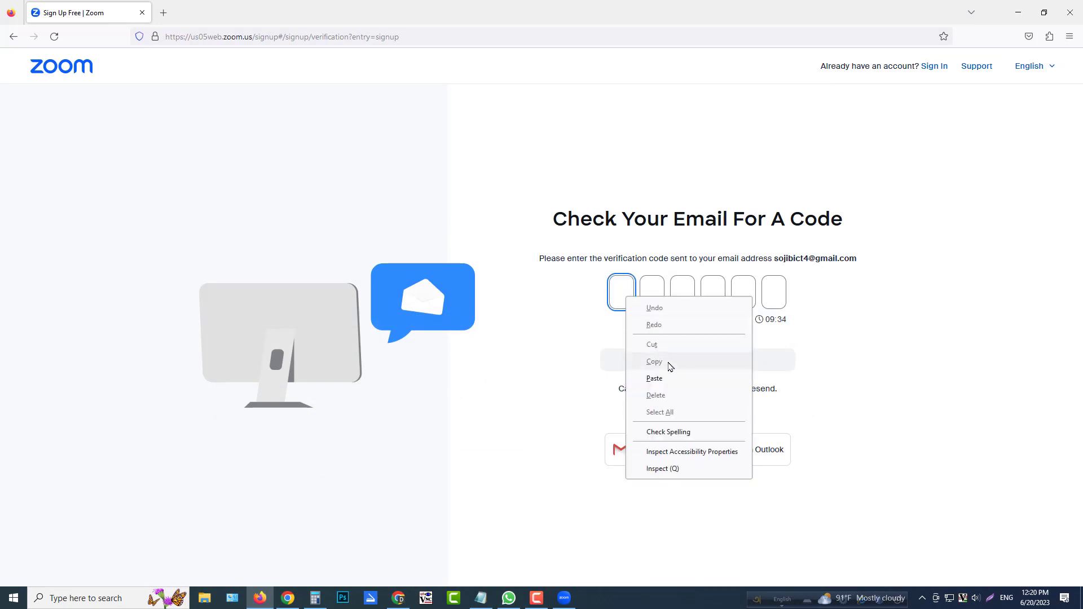
pyautogui.click(682, 381)
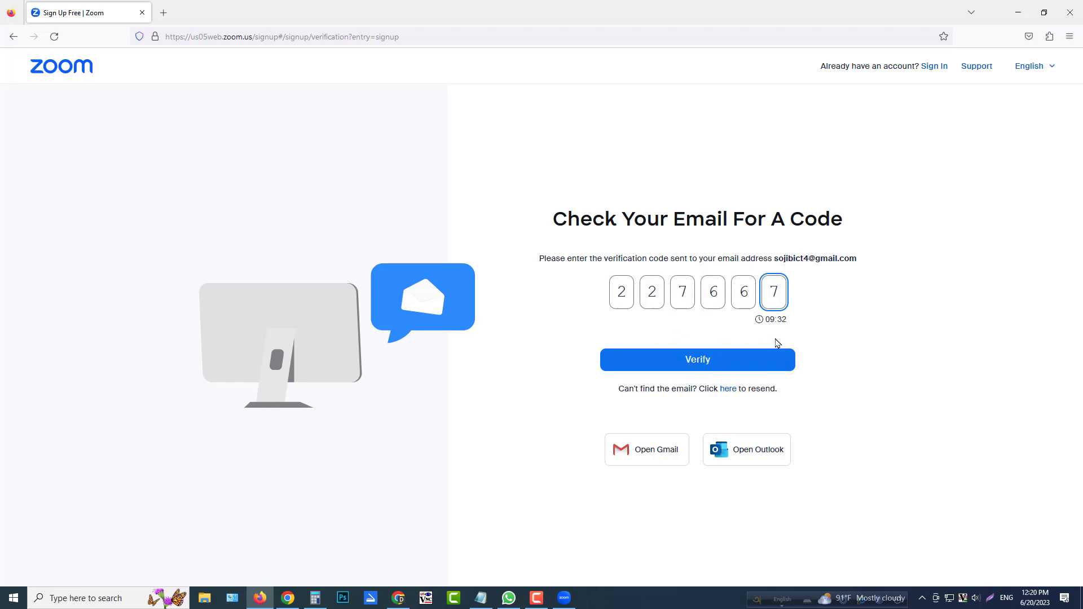
pyautogui.moveTo(766, 319); pyautogui.dragTo(809, 325)
pyautogui.click(765, 358)
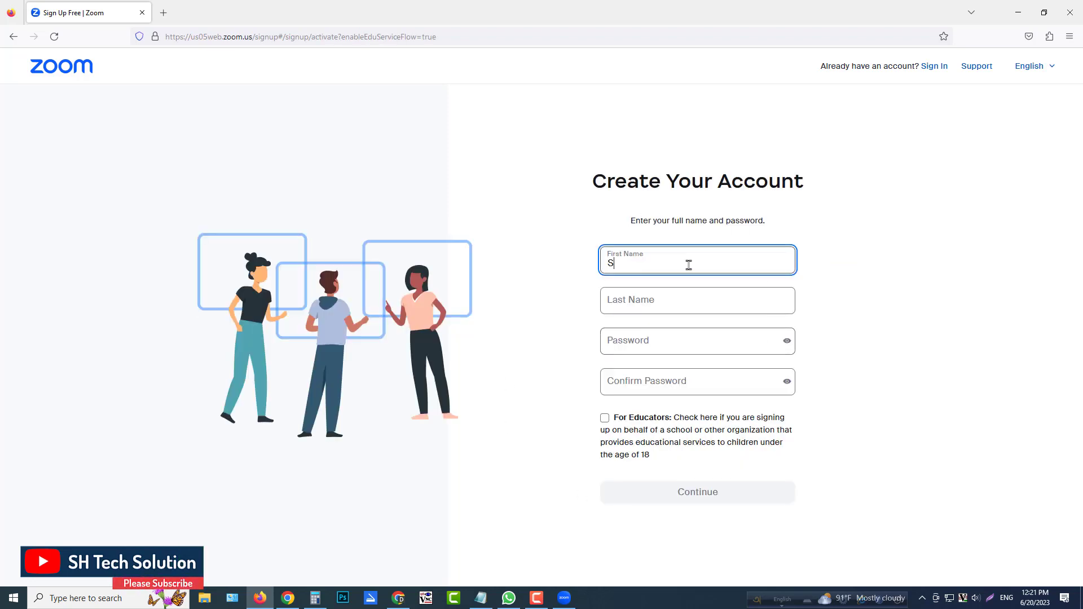
# Enter the account holder's first name and last name in the account form.
pyautogui.press('Tab')
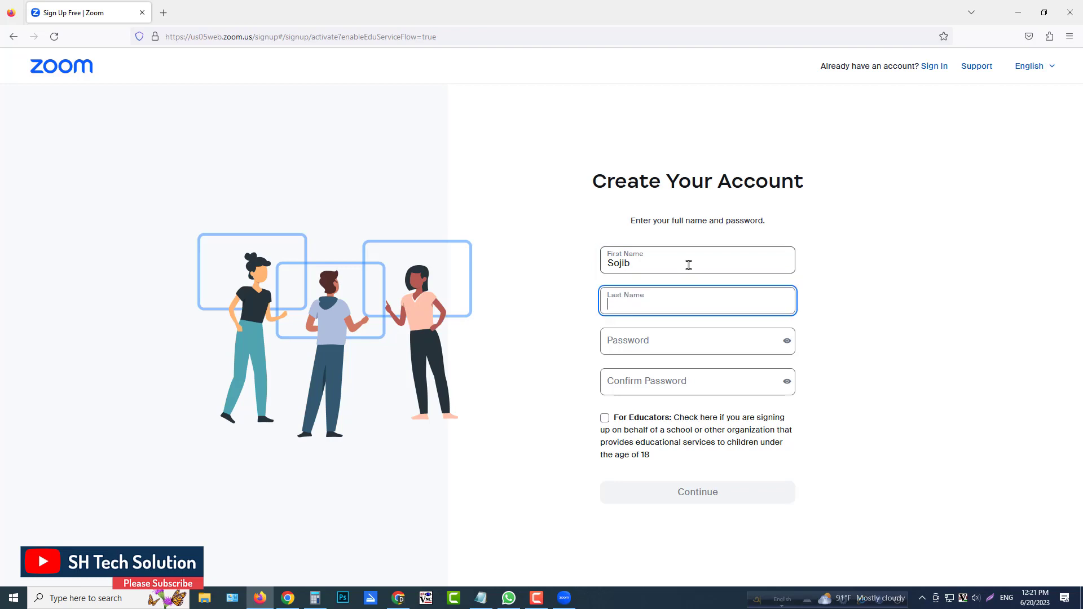
pyautogui.press('Tab')
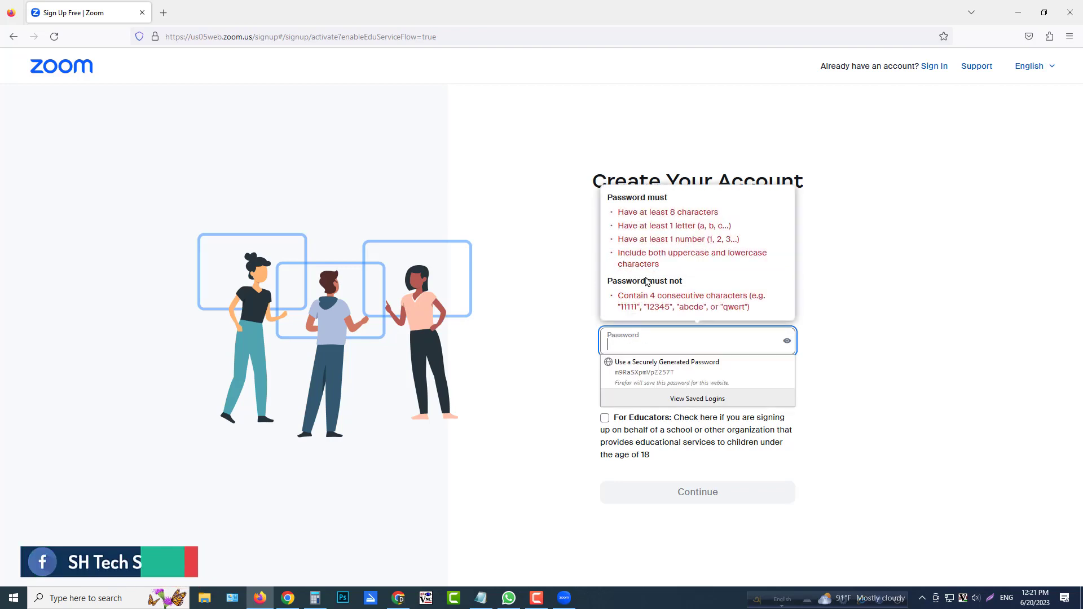
# Enter an account password that meets the listed rules, showing its characters to check them.
pyautogui.moveTo(610, 200); pyautogui.dragTo(703, 204)
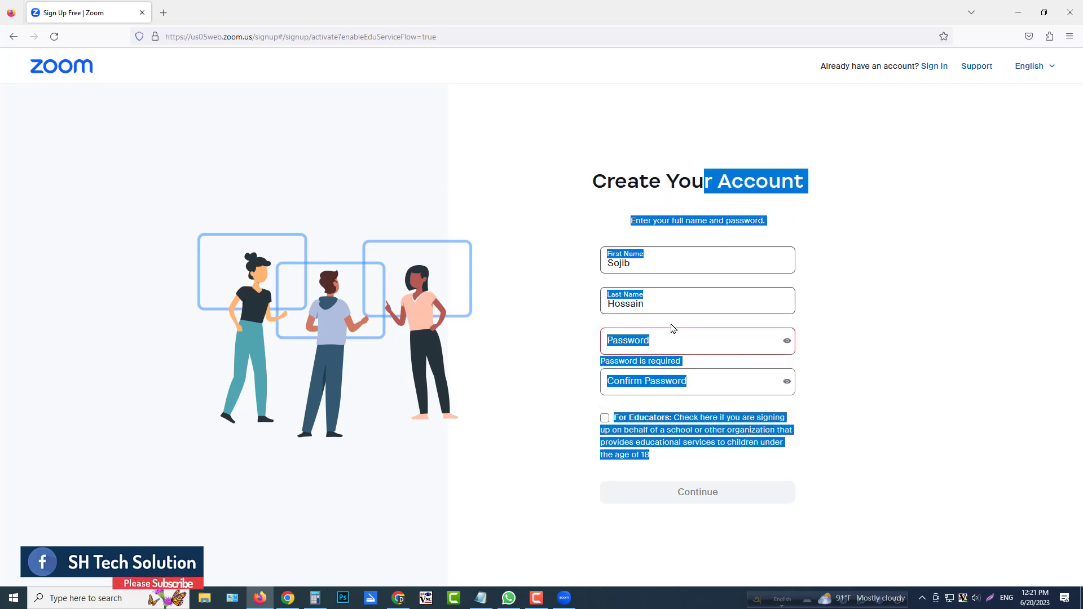
pyautogui.click(666, 346)
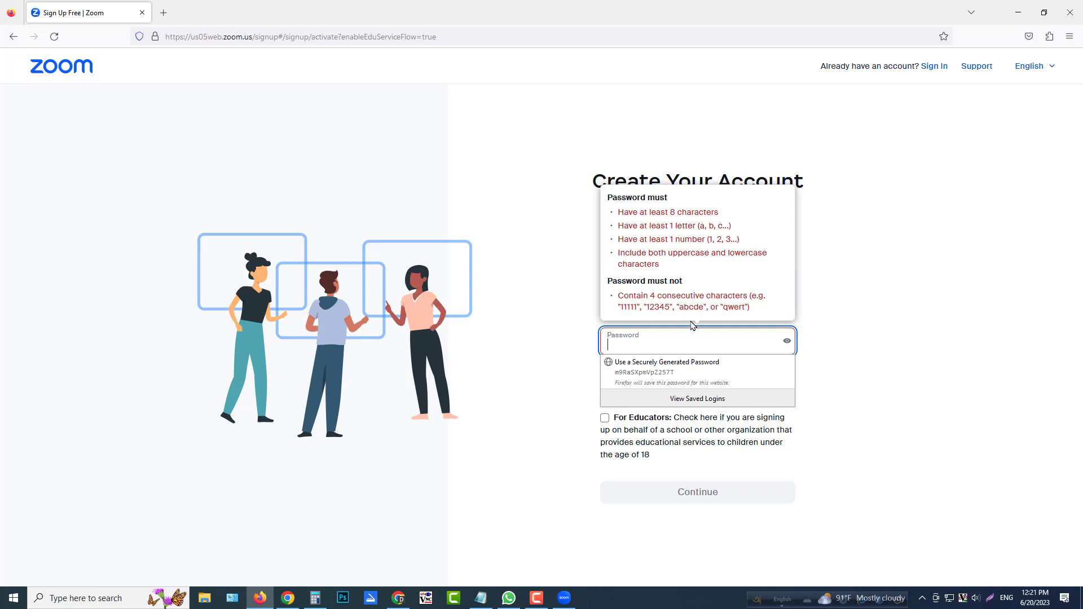
pyautogui.click(657, 345)
pyautogui.click(657, 344)
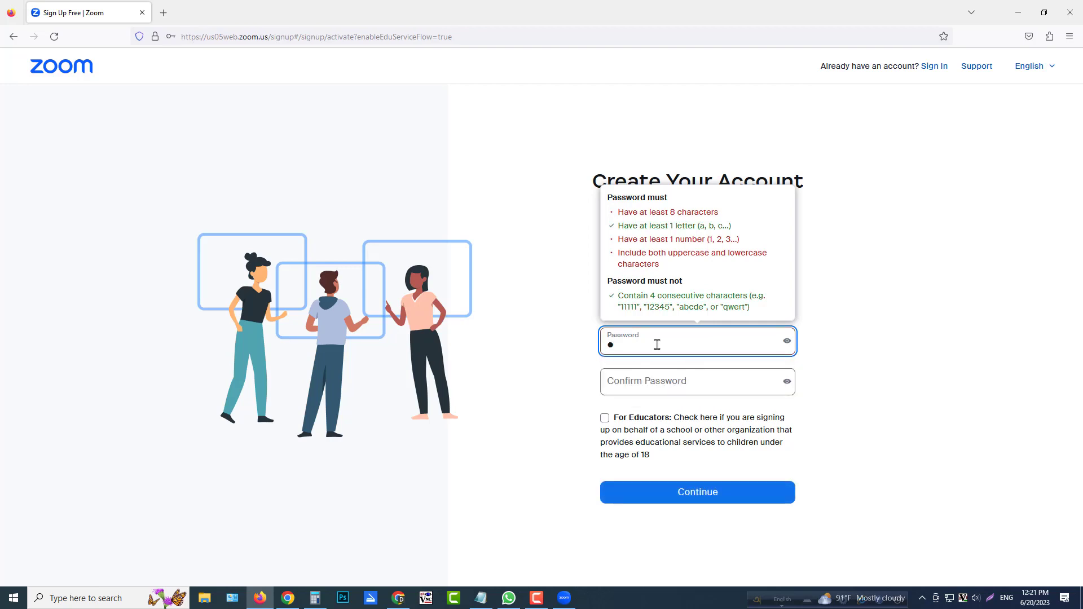
pyautogui.write('Abcx')
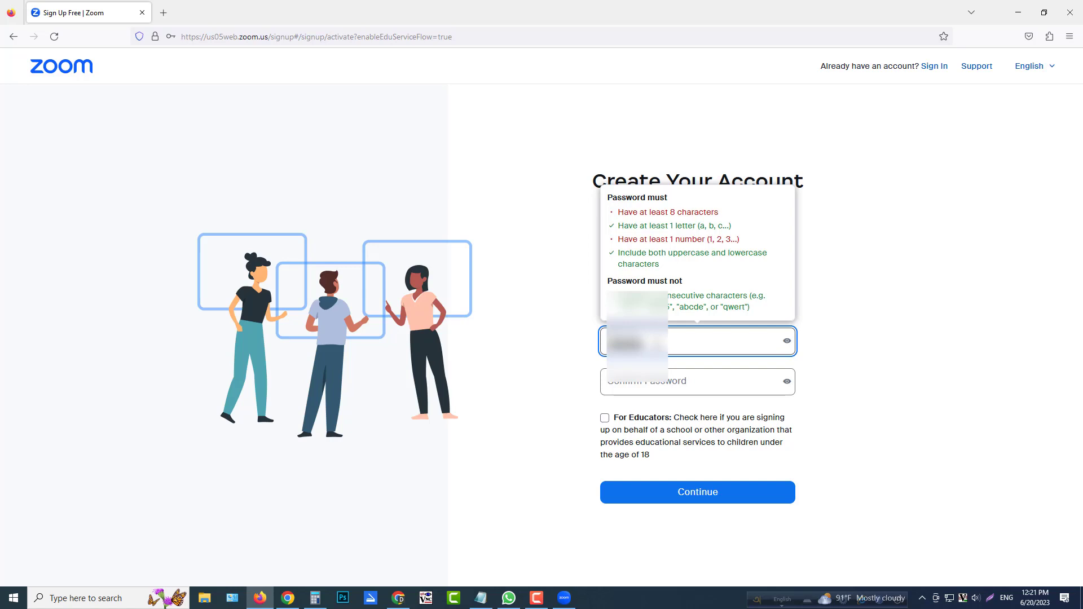
pyautogui.press('BackSpace')
pyautogui.press('BackSpace')
pyautogui.press('BackSpace')
pyautogui.press('BackSpace')
pyautogui.press('BackSpace')
pyautogui.write('Abcd')
pyautogui.click(788, 343)
pyautogui.click(701, 346)
pyautogui.write('1')
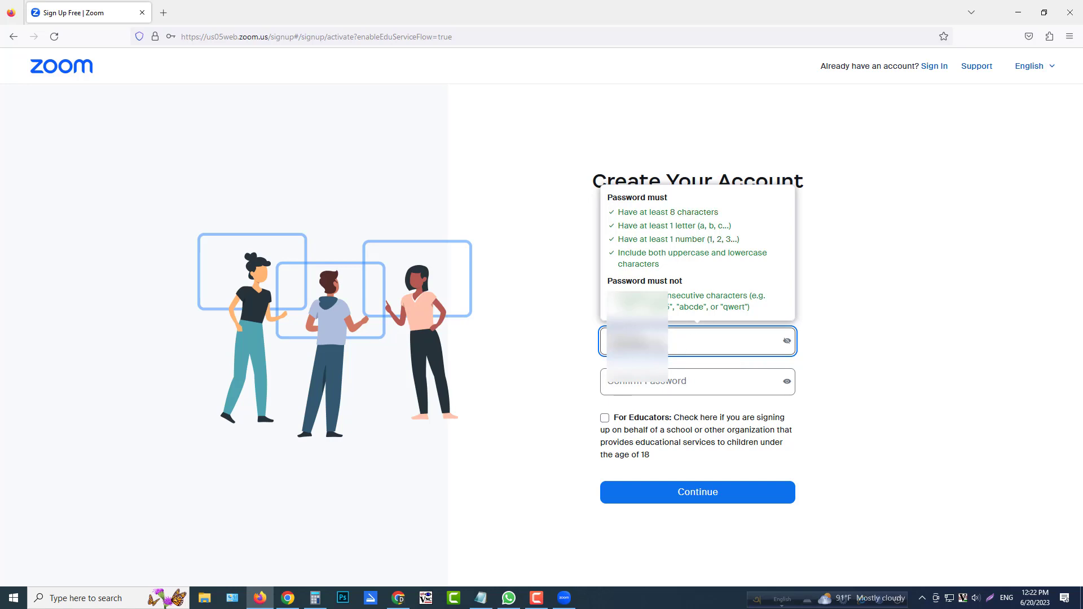
# Copy the account password into the Confirm Password field.
pyautogui.moveTo(671, 346); pyautogui.dragTo(591, 351)
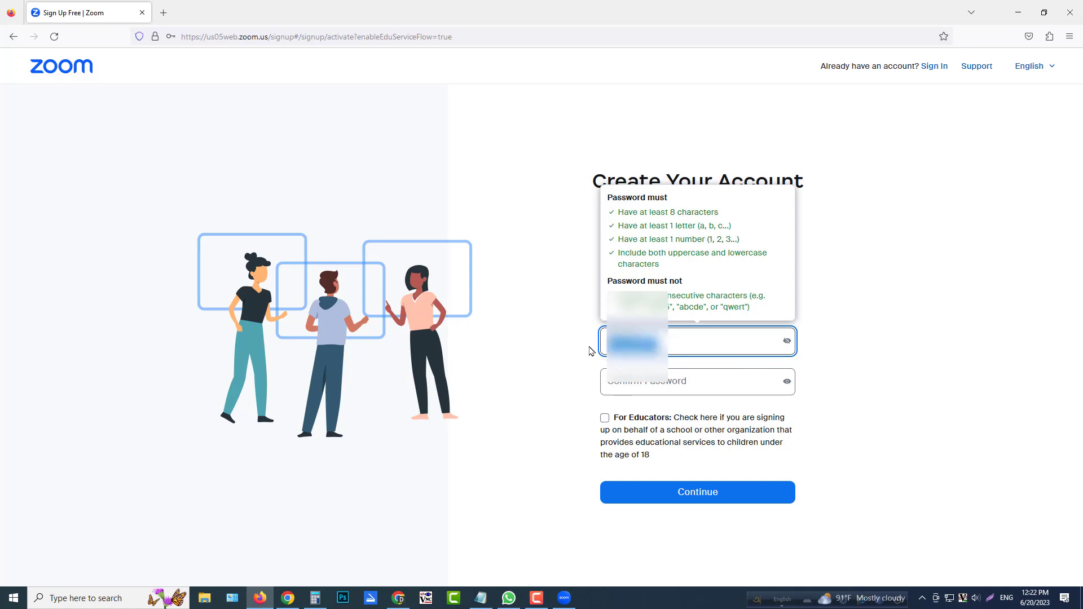
pyautogui.click(676, 383)
pyautogui.hotkey('ctrl', 'v')
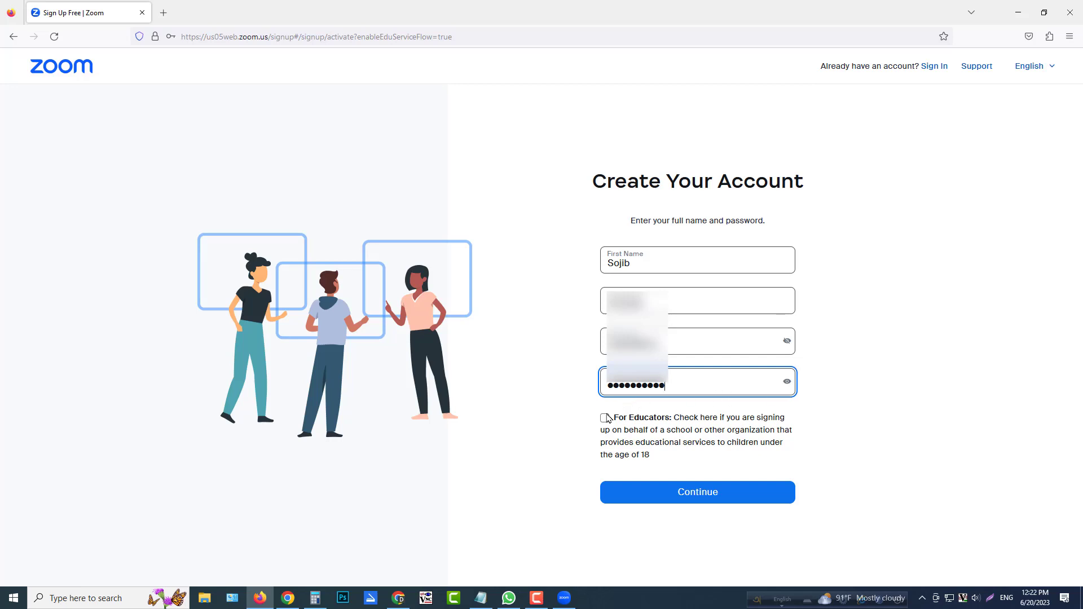
# Mark the account as For Educators with age groups Under 13, 13 to 15 and 16 to 17, and continue.
pyautogui.click(605, 417)
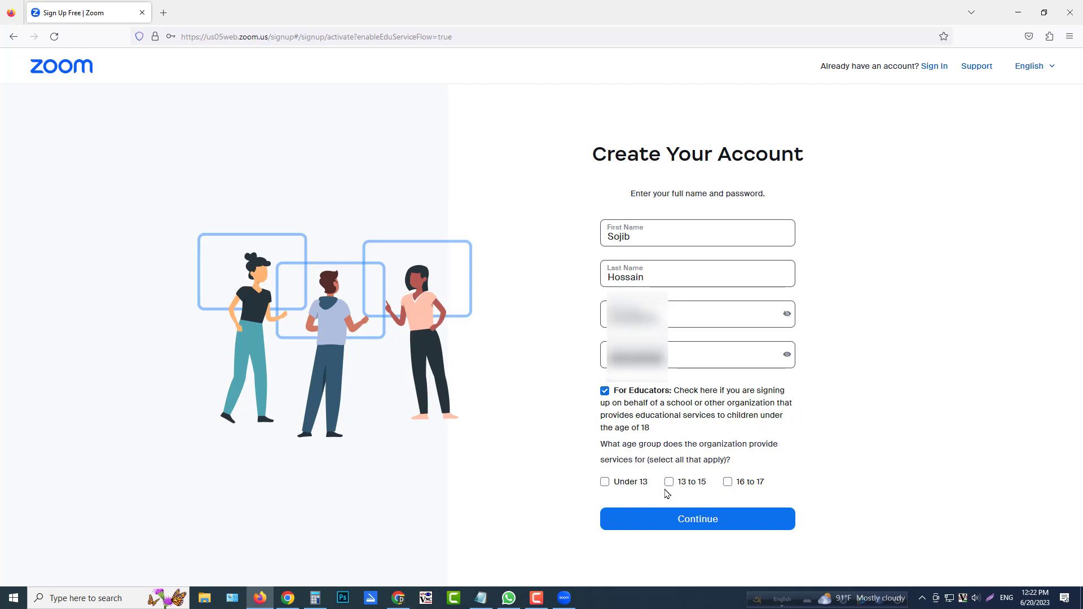
pyautogui.click(603, 483)
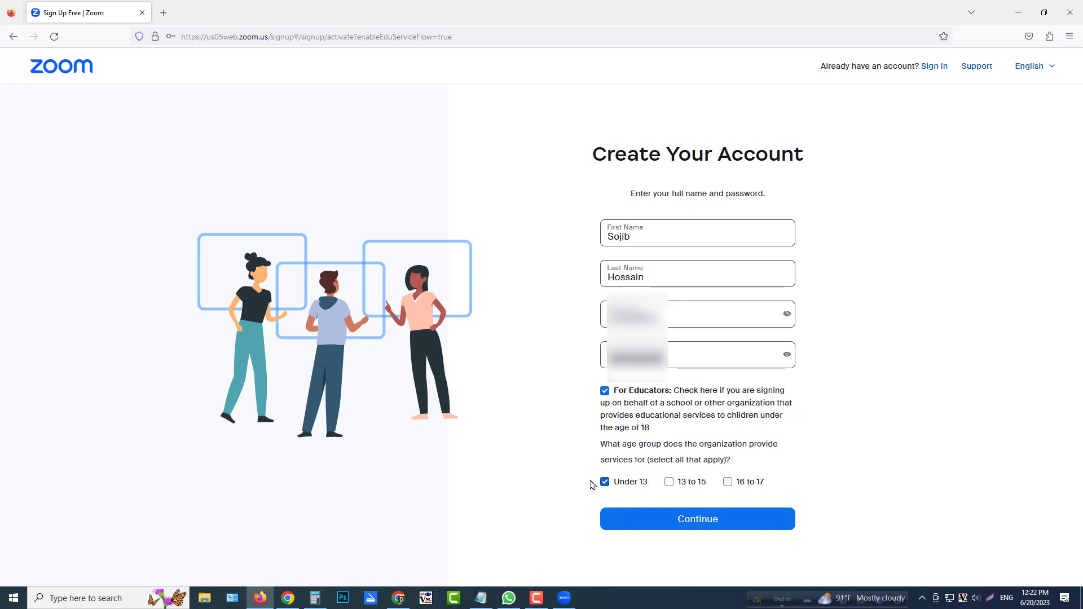
pyautogui.click(669, 482)
pyautogui.click(727, 482)
pyautogui.click(693, 520)
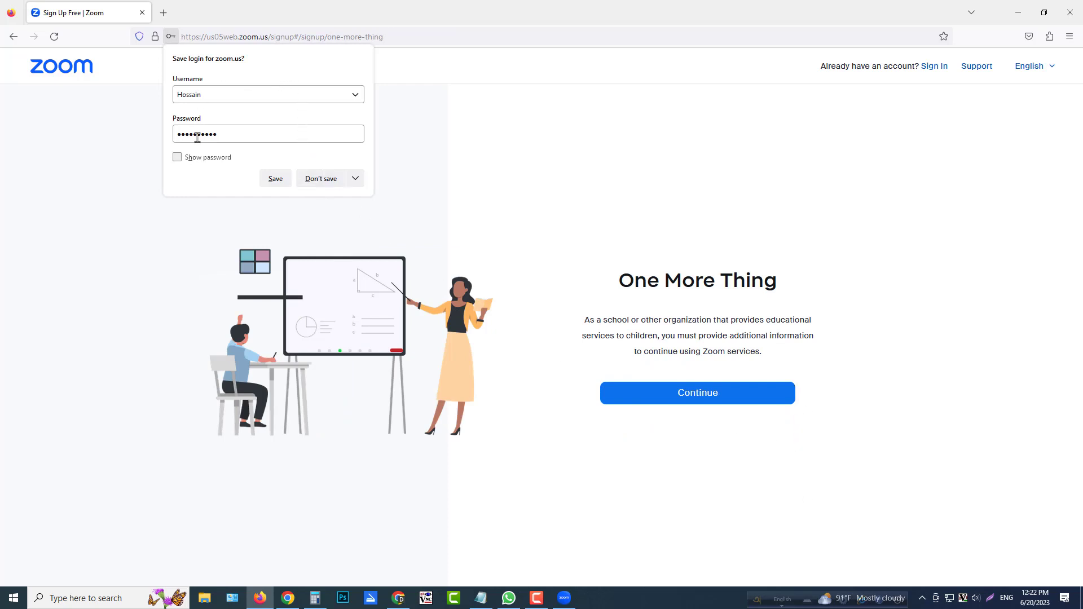
# Save the zoom.us login in the browser and continue to the education organization form.
pyautogui.click(271, 180)
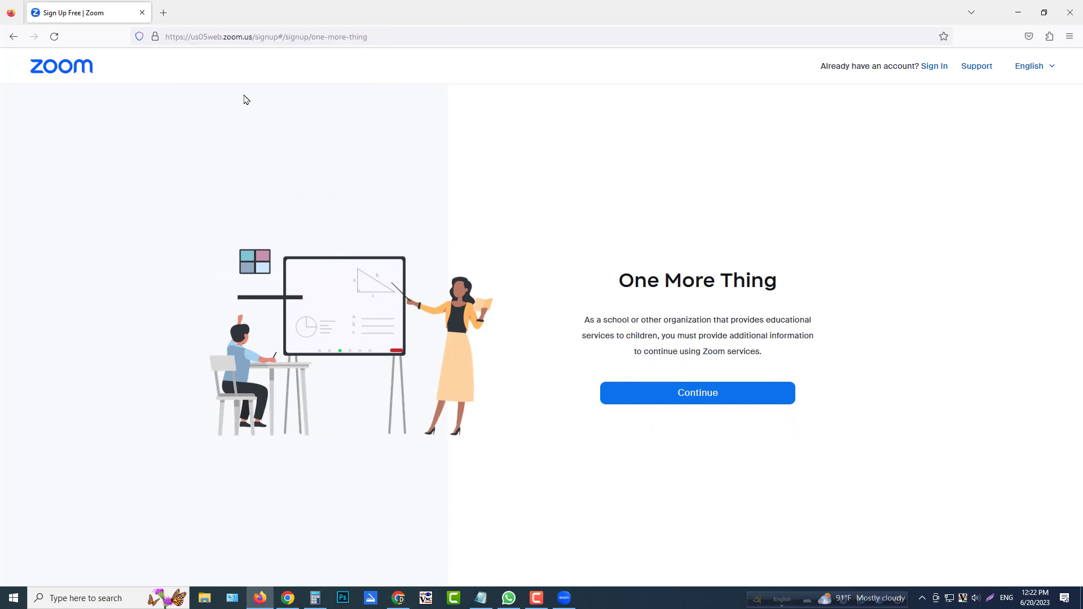
pyautogui.moveTo(622, 279); pyautogui.dragTo(814, 277)
pyautogui.click(701, 396)
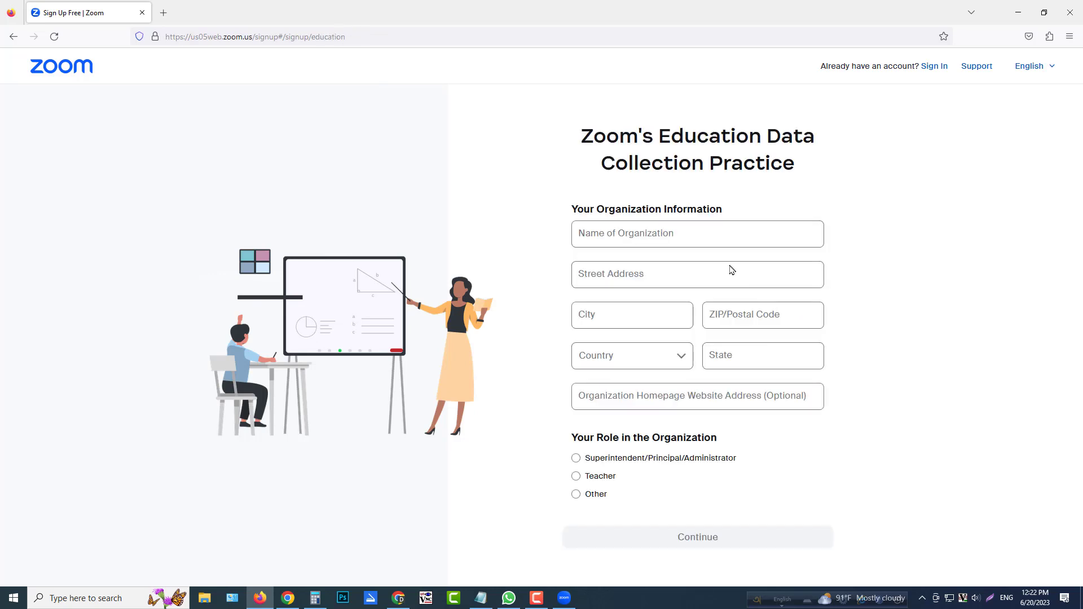
# Fill in the organization's name, street address, city and postal code.
pyautogui.click(705, 243)
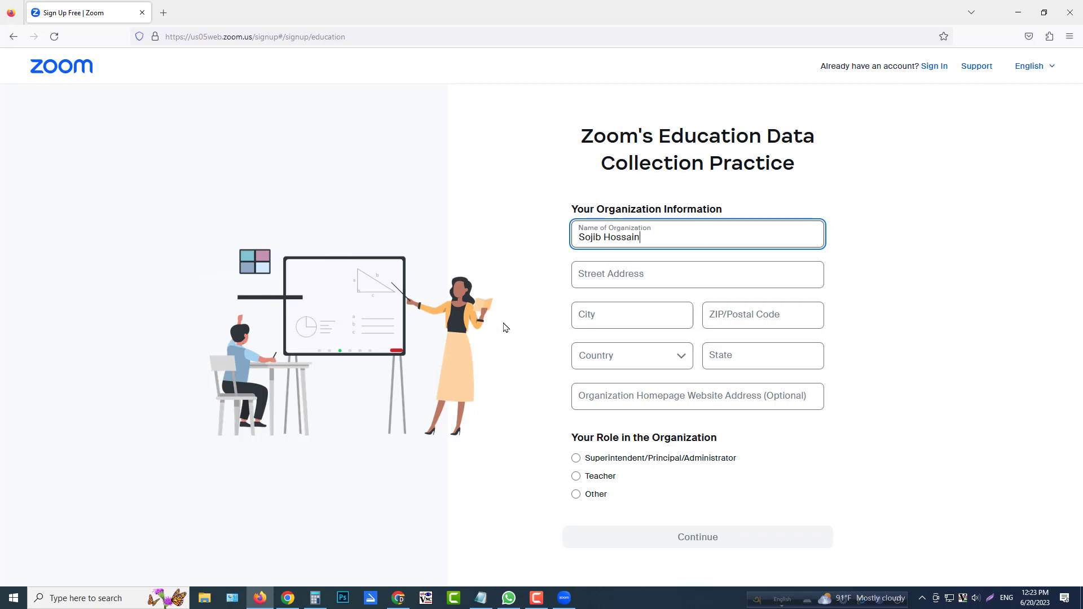
pyautogui.click(632, 277)
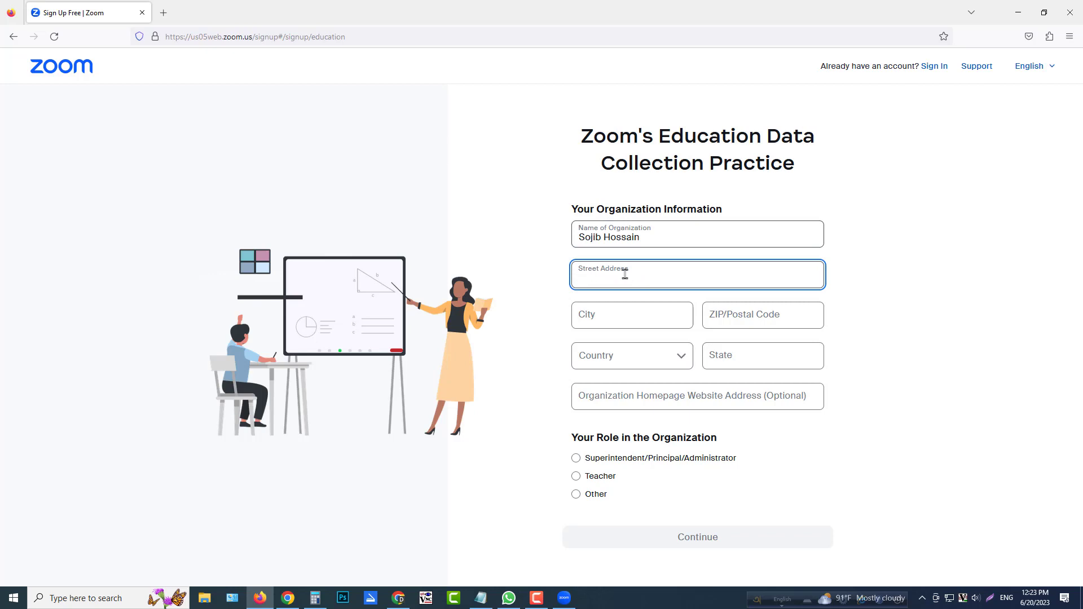
pyautogui.click(531, 288)
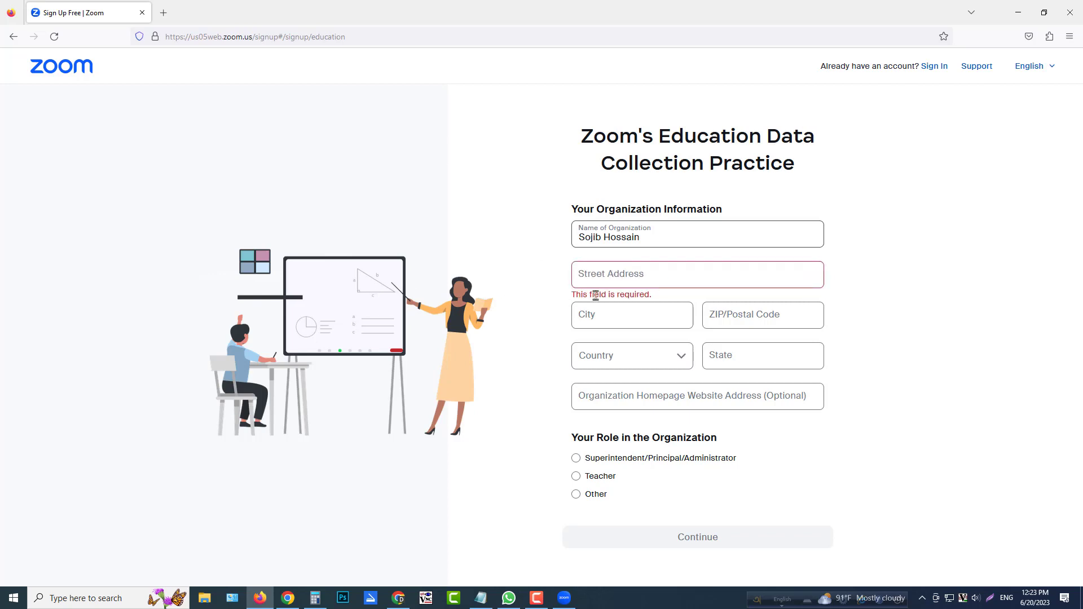
pyautogui.click(646, 276)
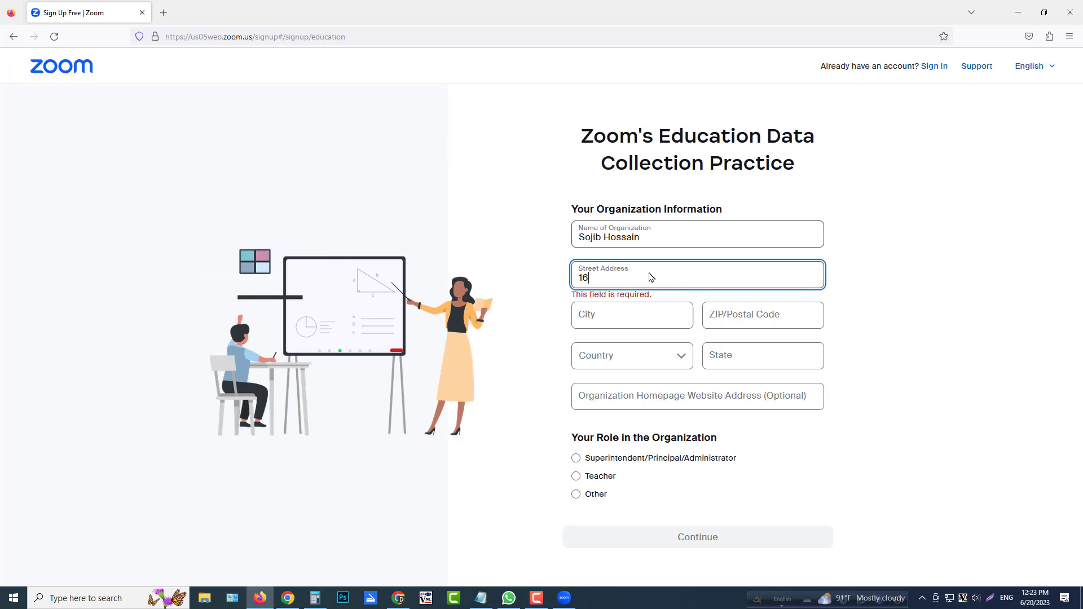
pyautogui.write('1216')
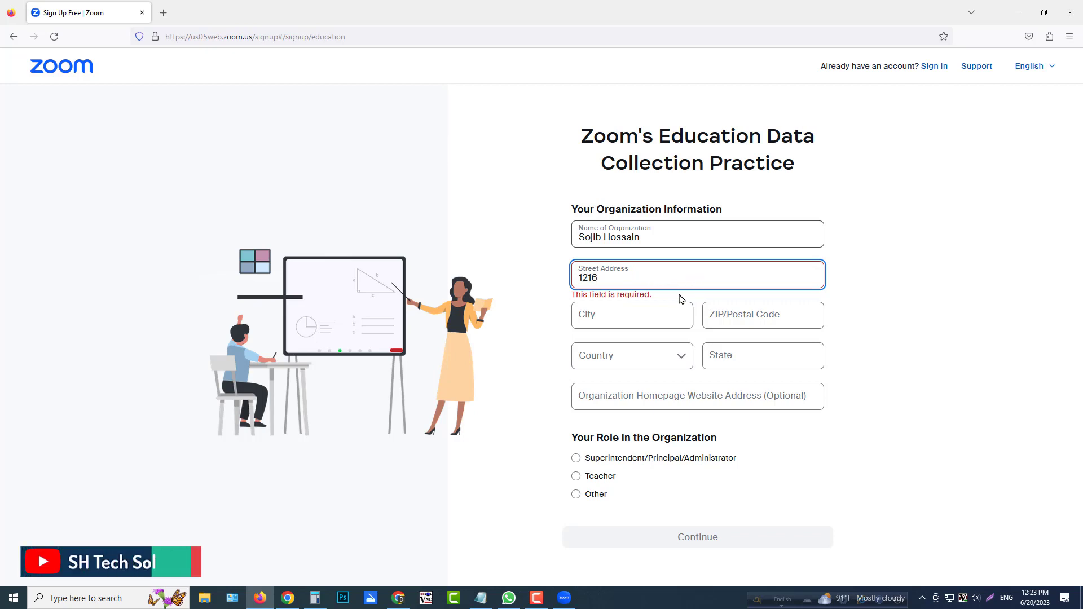
pyautogui.click(647, 314)
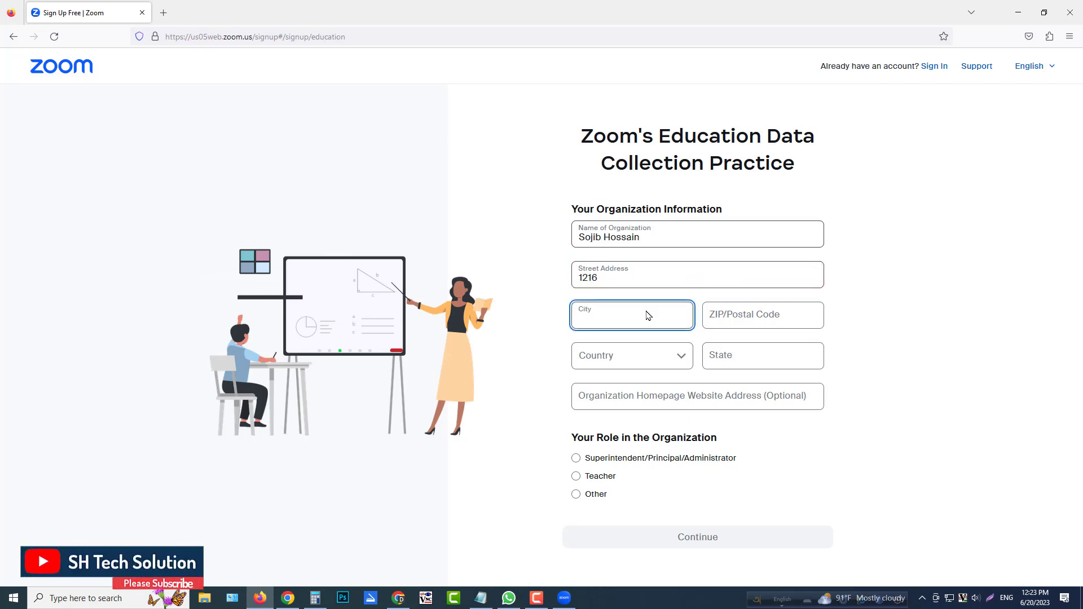
pyautogui.click(783, 322)
pyautogui.write('1')
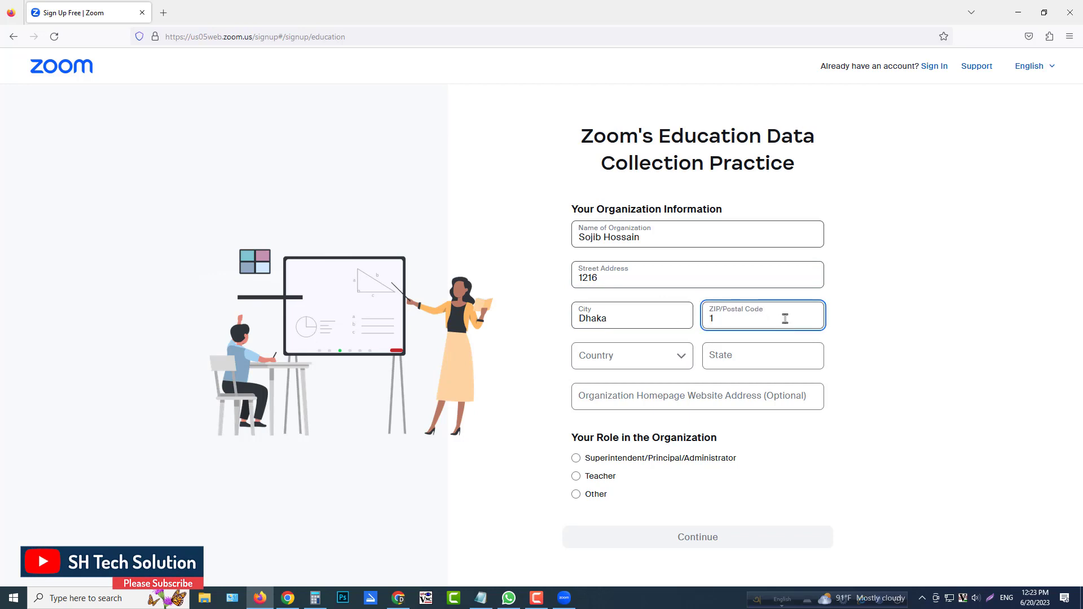
pyautogui.write('216')
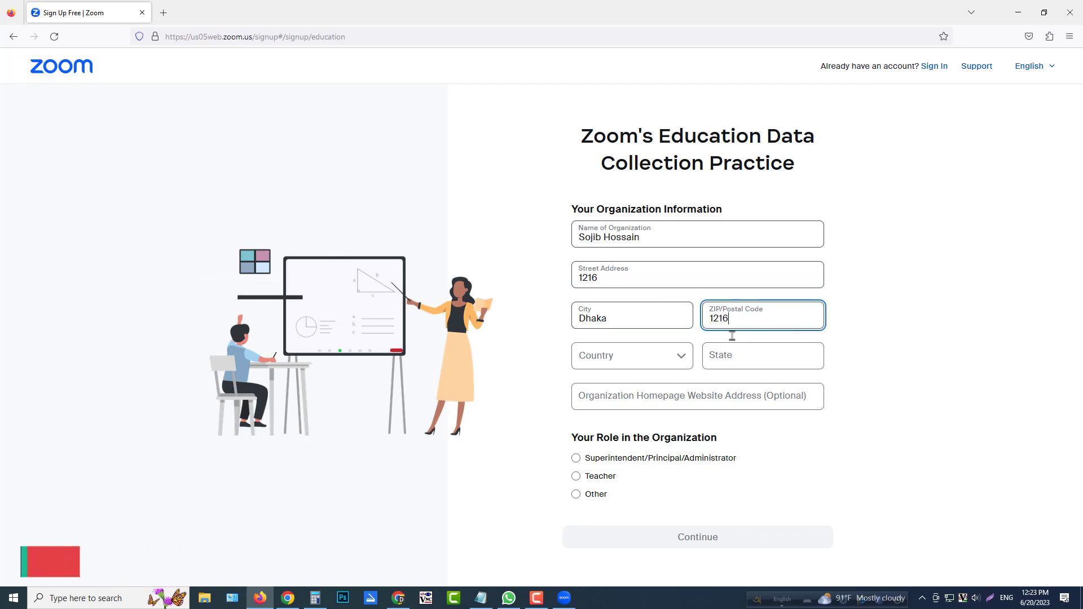
# Replace the organization's street address with the correct area name and fill in the country and state.
pyautogui.doubleClick(608, 276)
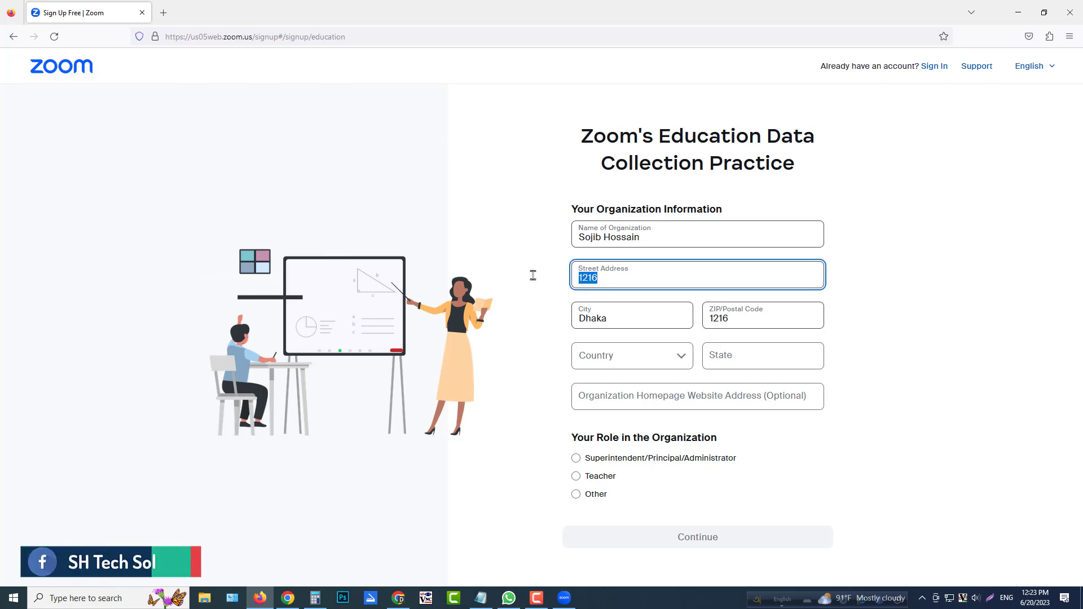
pyautogui.write('Mi')
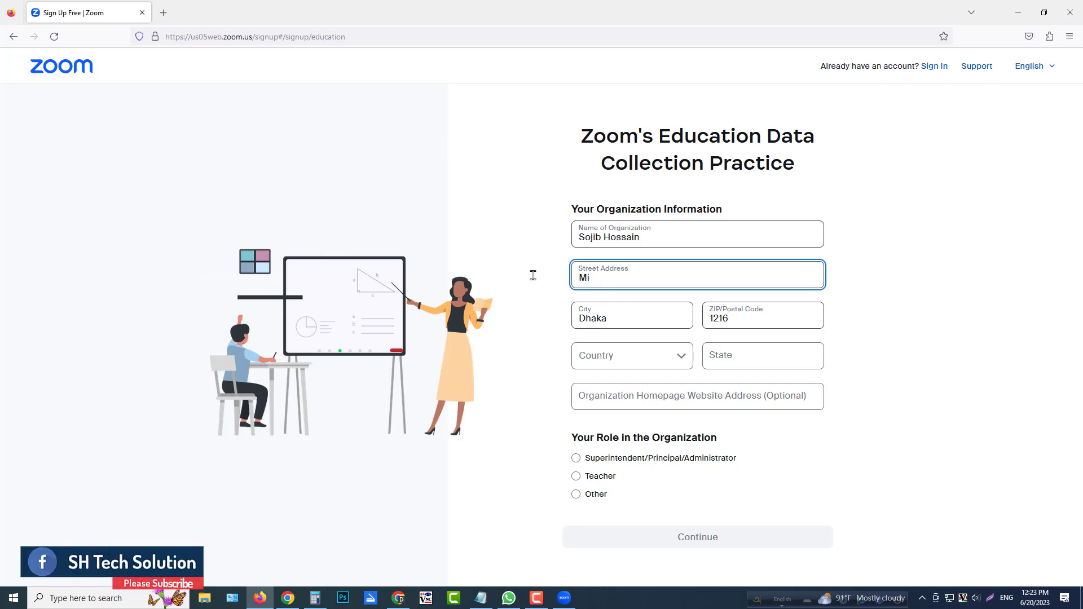
pyautogui.write('rpur')
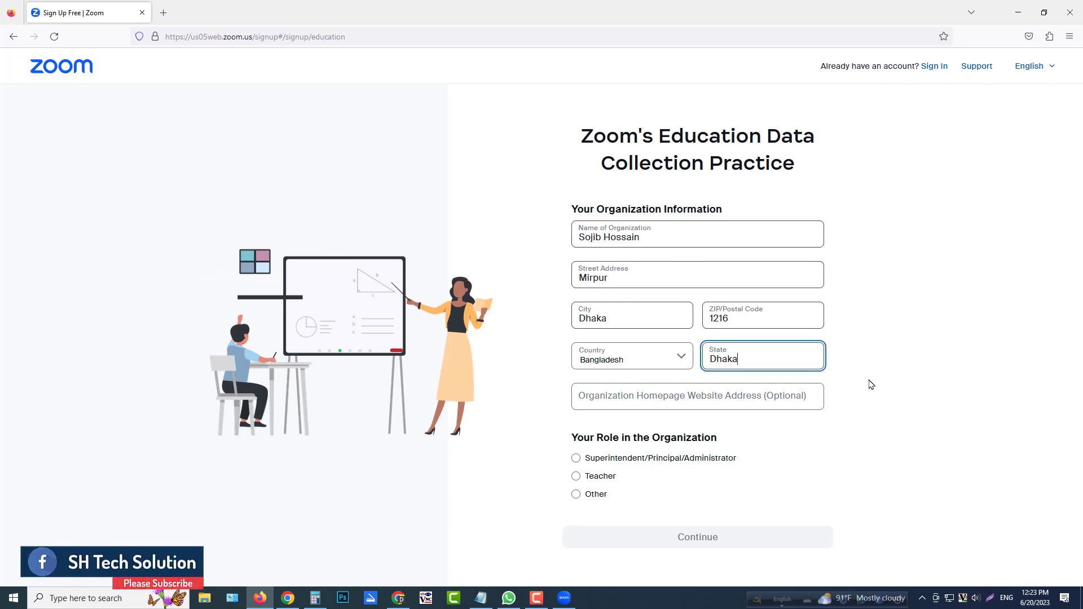
pyautogui.click(871, 382)
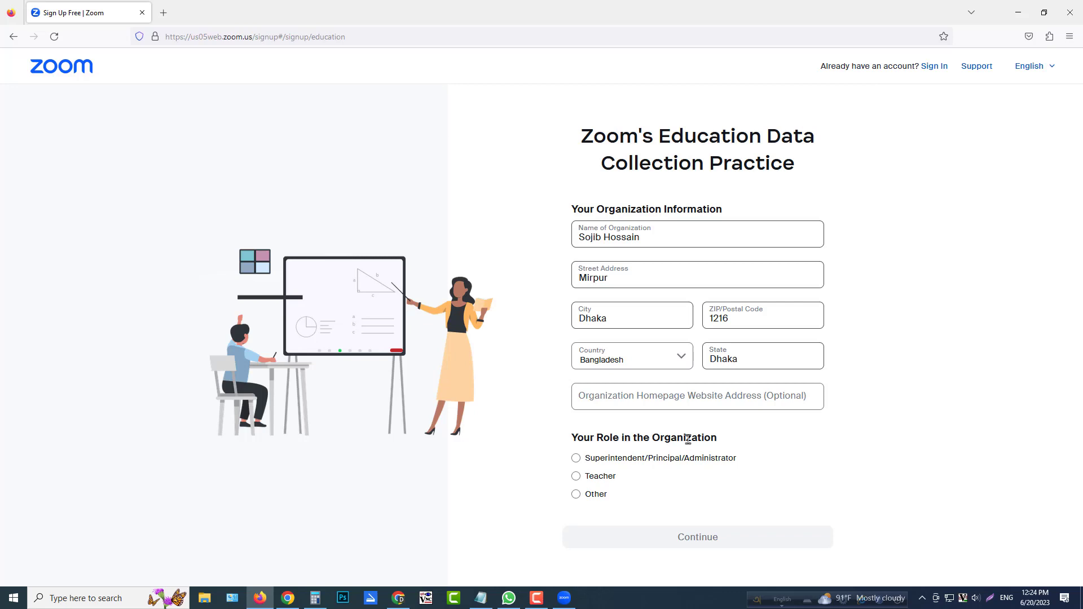
# Set the role in the organization to Other, submit the form and continue past the welcome message to the account home page.
pyautogui.click(575, 494)
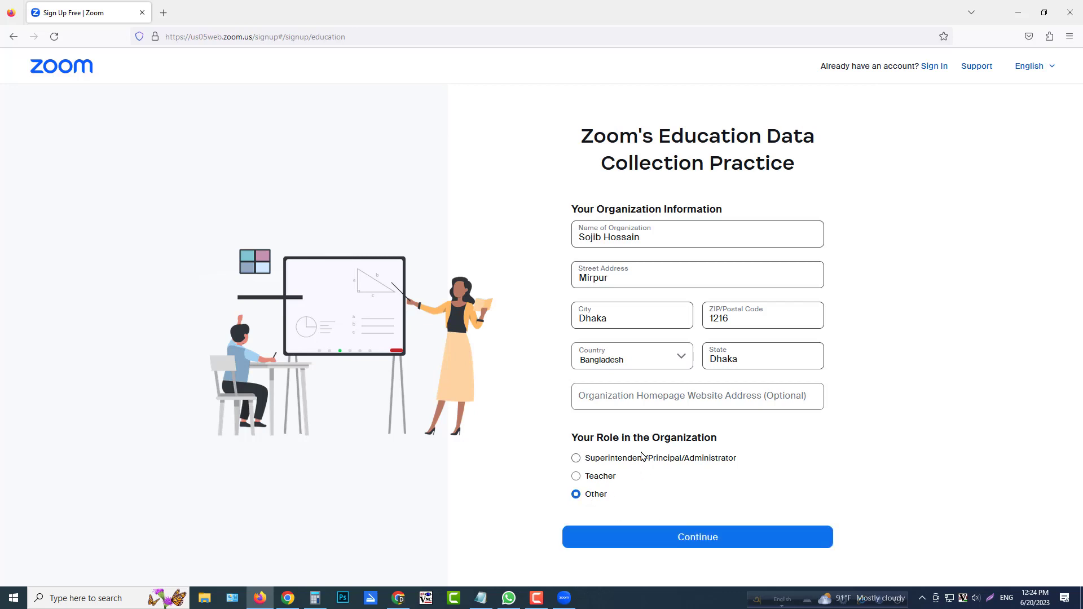
pyautogui.click(714, 539)
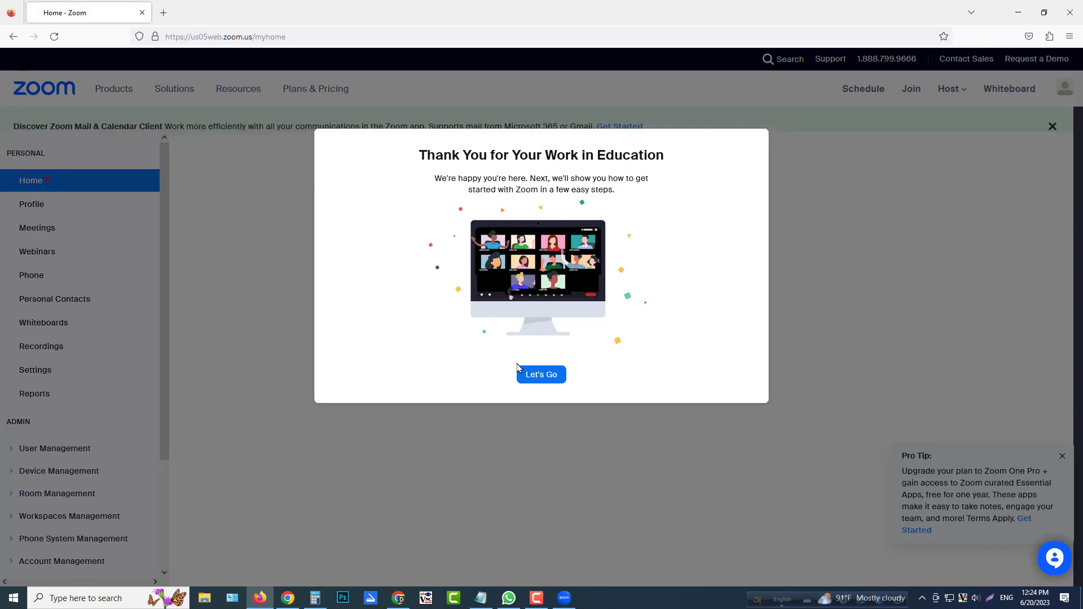
pyautogui.click(536, 375)
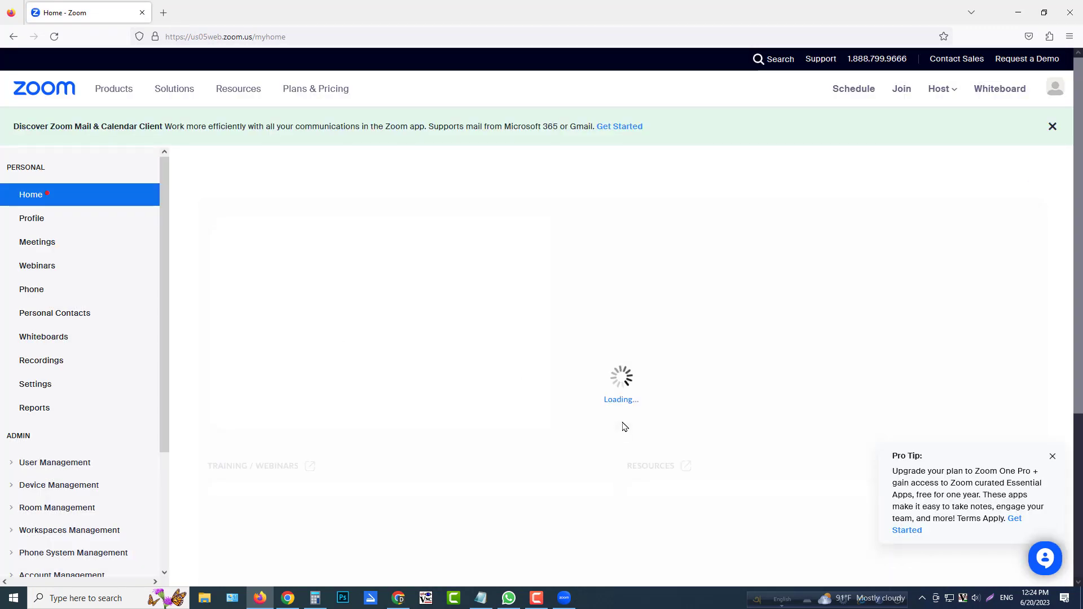
pyautogui.scroll(-3, 355, 318)
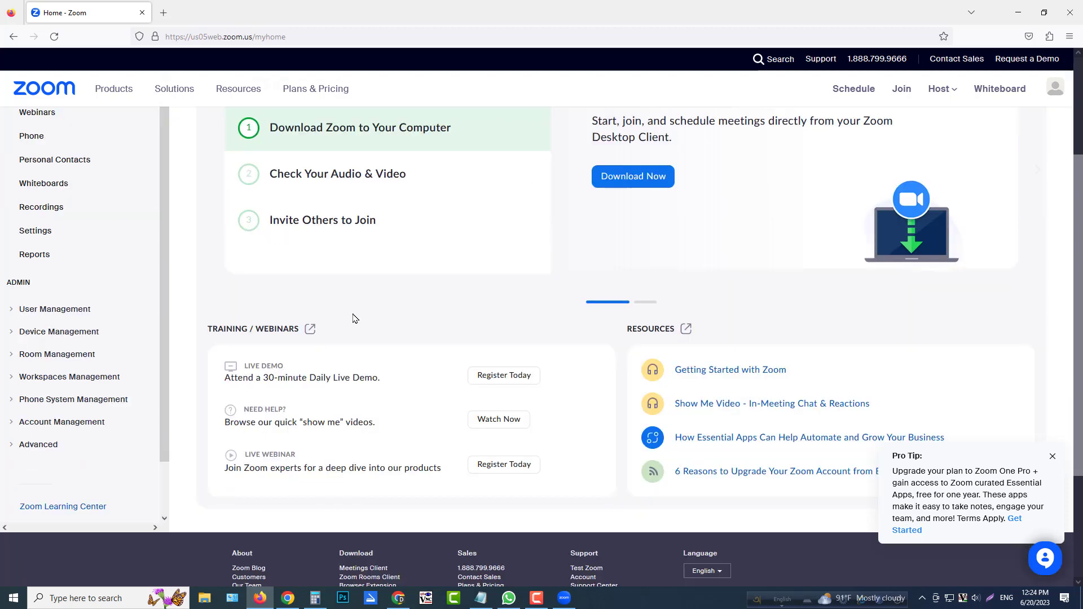
pyautogui.scroll(3, 326, 350)
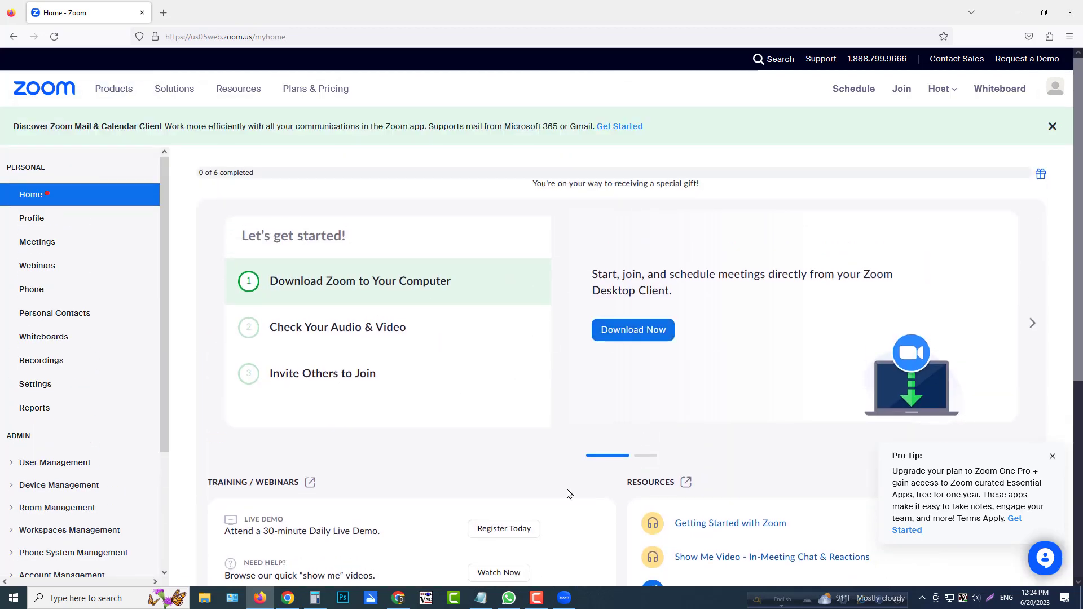
# Switch to the Zoom desktop client and sign in with the new account's email address and password.
pyautogui.click(564, 597)
pyautogui.click(535, 230)
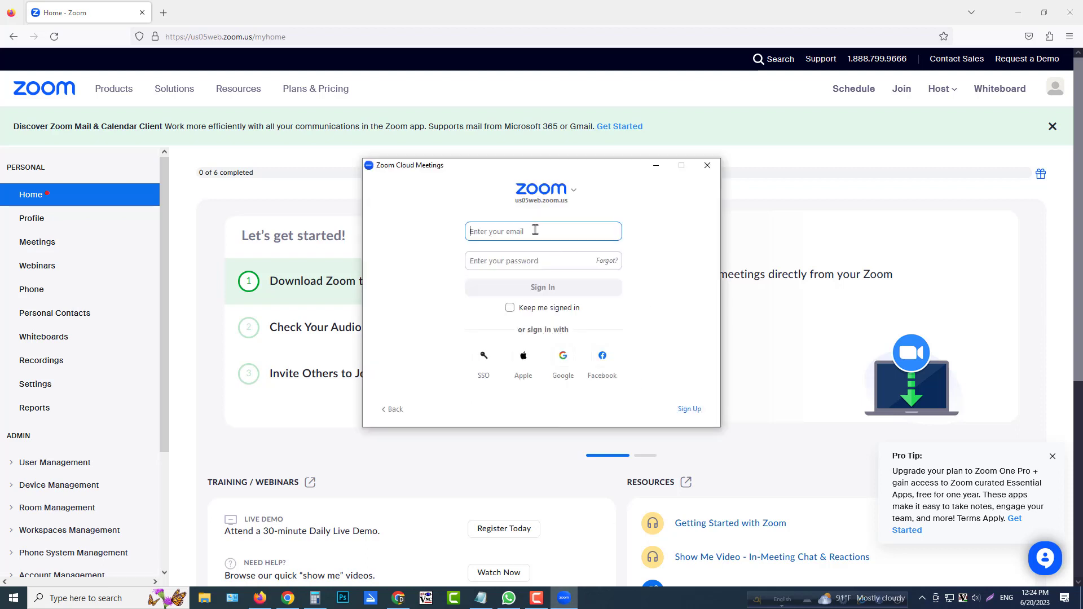
pyautogui.click(545, 262)
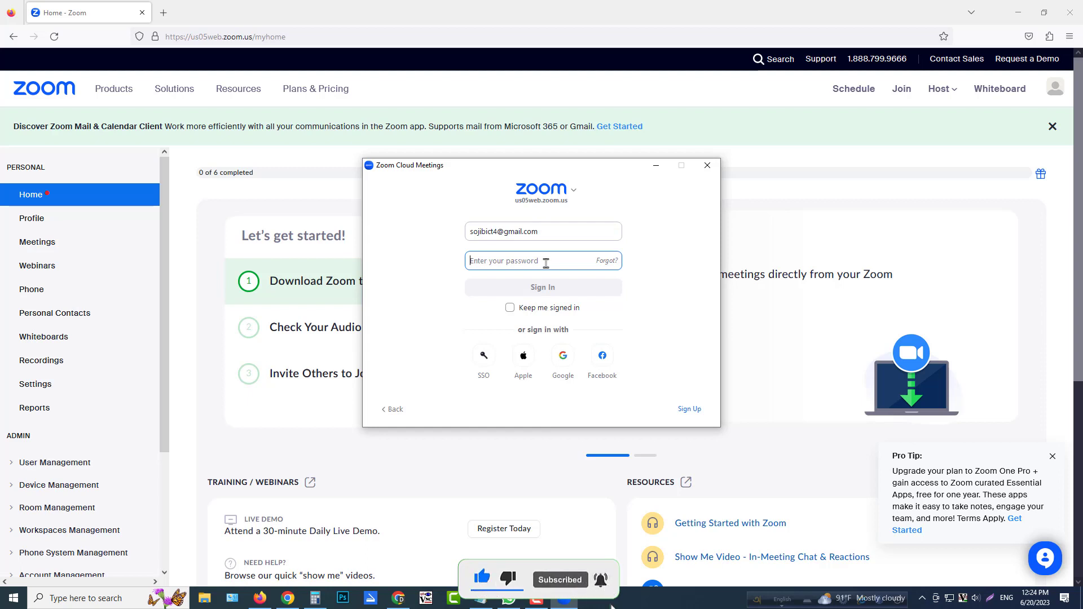
pyautogui.hotkey('ctrl', 'v')
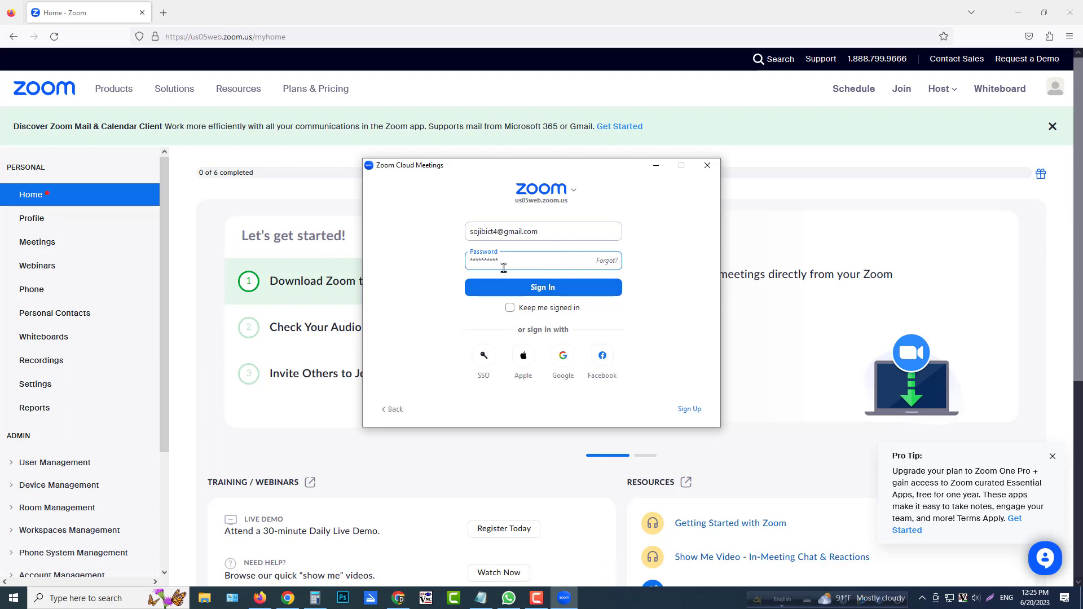
pyautogui.click(515, 290)
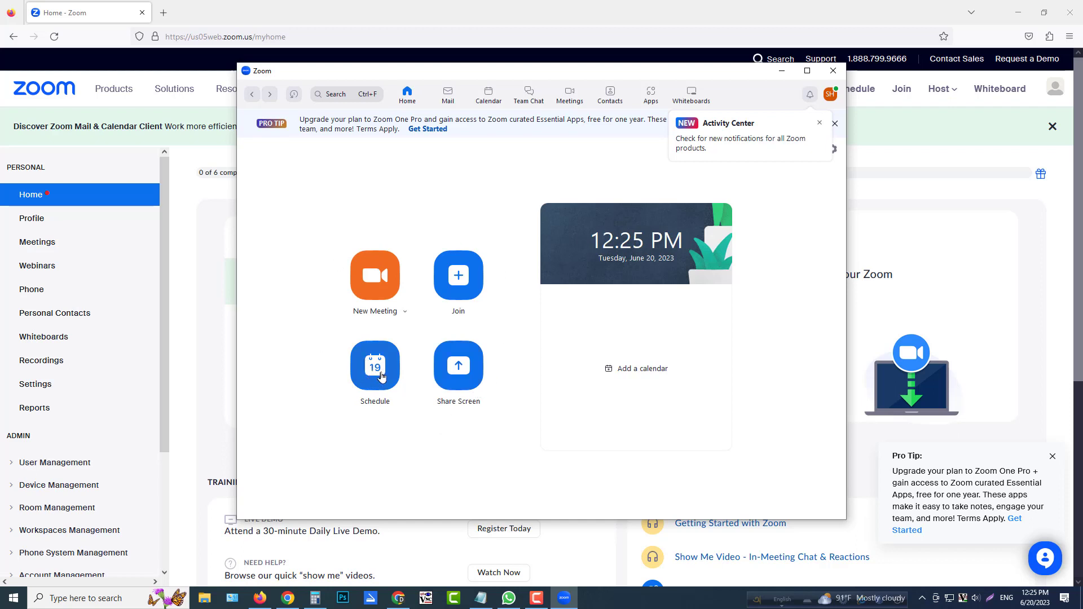
pyautogui.click(404, 312)
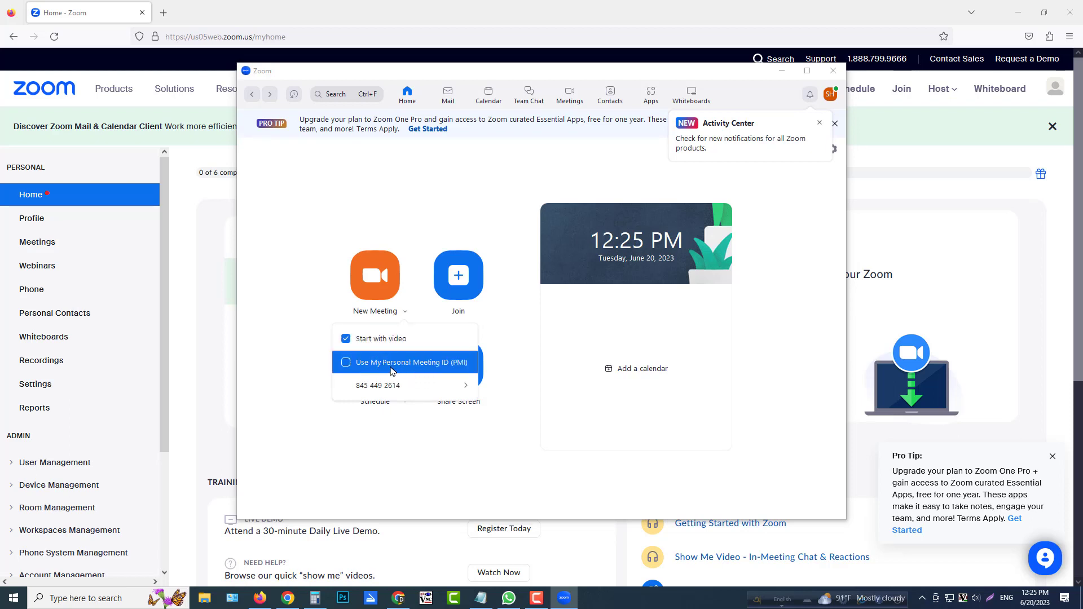
pyautogui.click(302, 271)
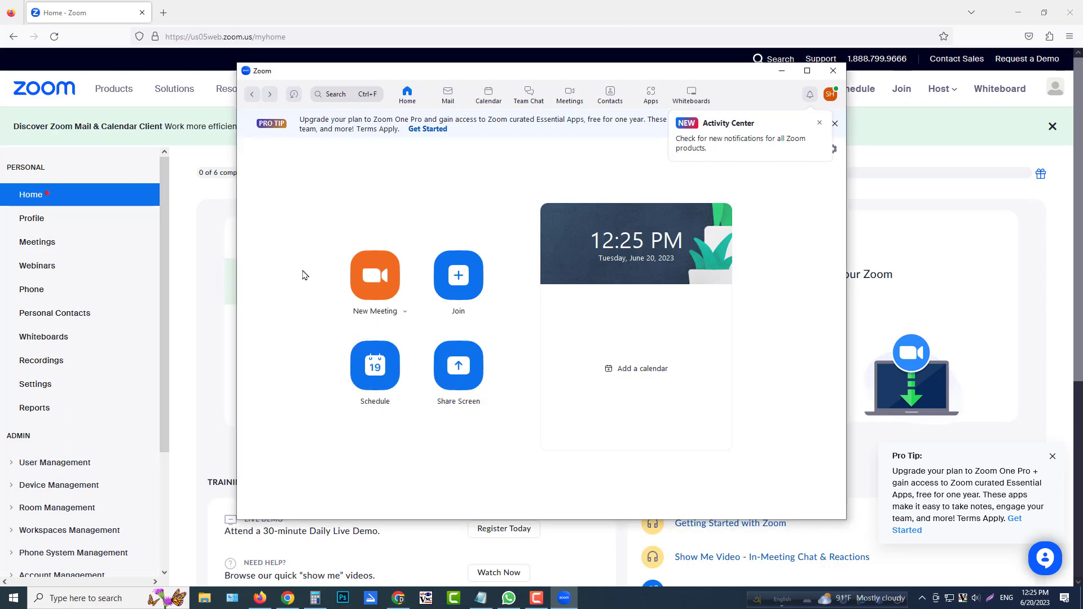
# Start scheduling a meeting and replace its default topic with Software Meeting.
pyautogui.click(374, 363)
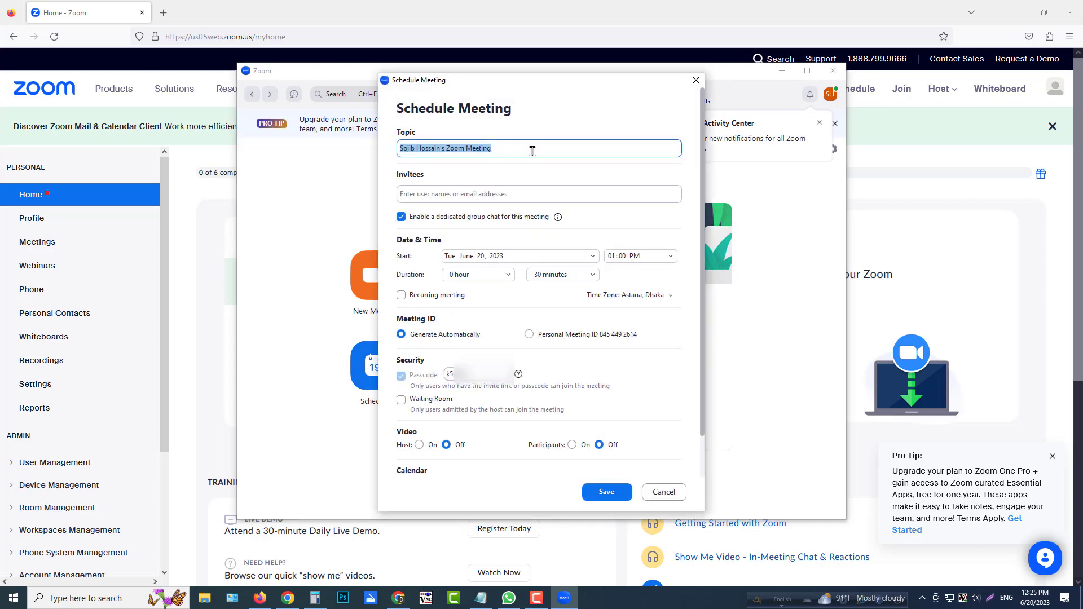
pyautogui.click(532, 150)
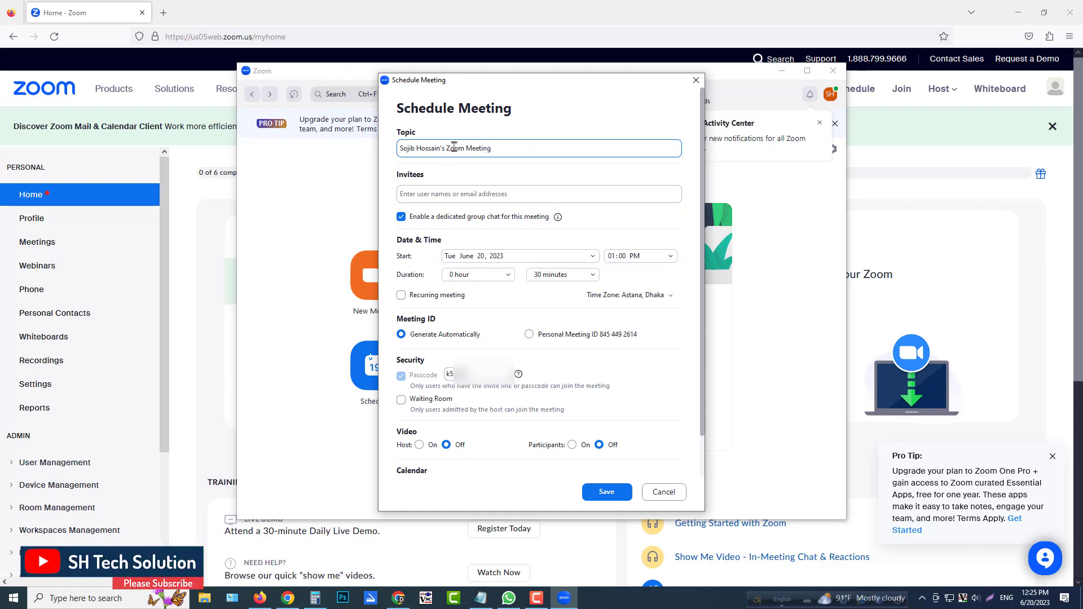
pyautogui.moveTo(498, 149); pyautogui.dragTo(257, 133)
pyautogui.write('Software Mee')
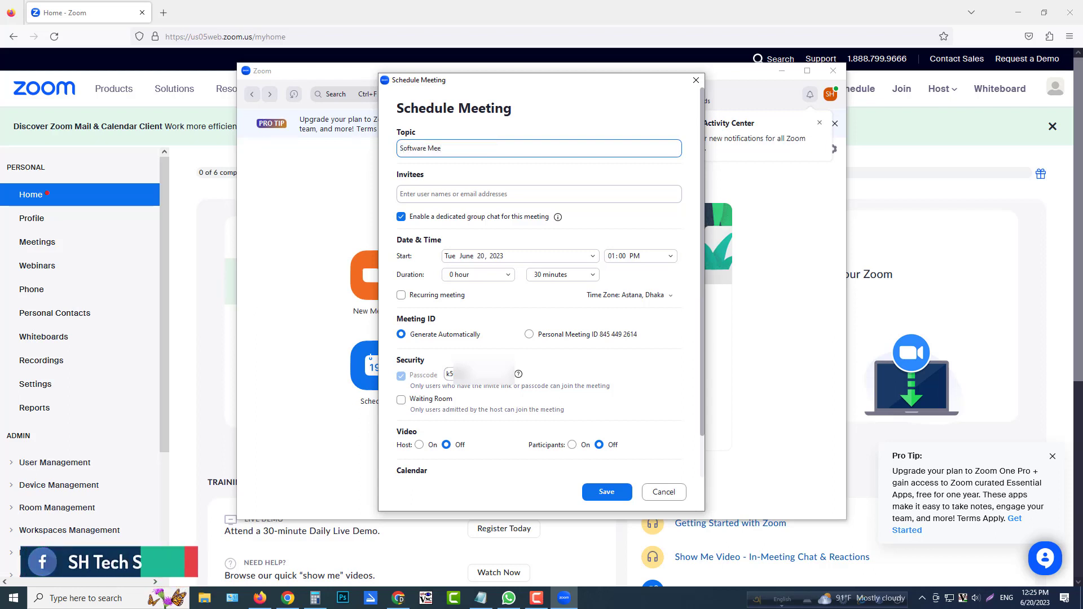
pyautogui.write('ting')
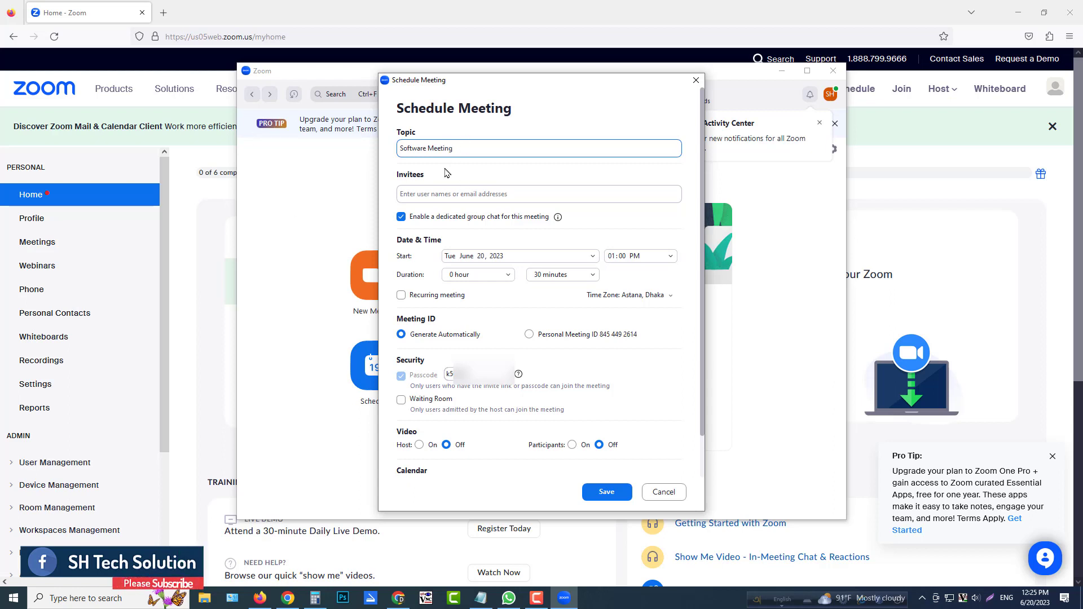
# Add an invitee to the meeting by entering the invitee's email address.
pyautogui.click(507, 197)
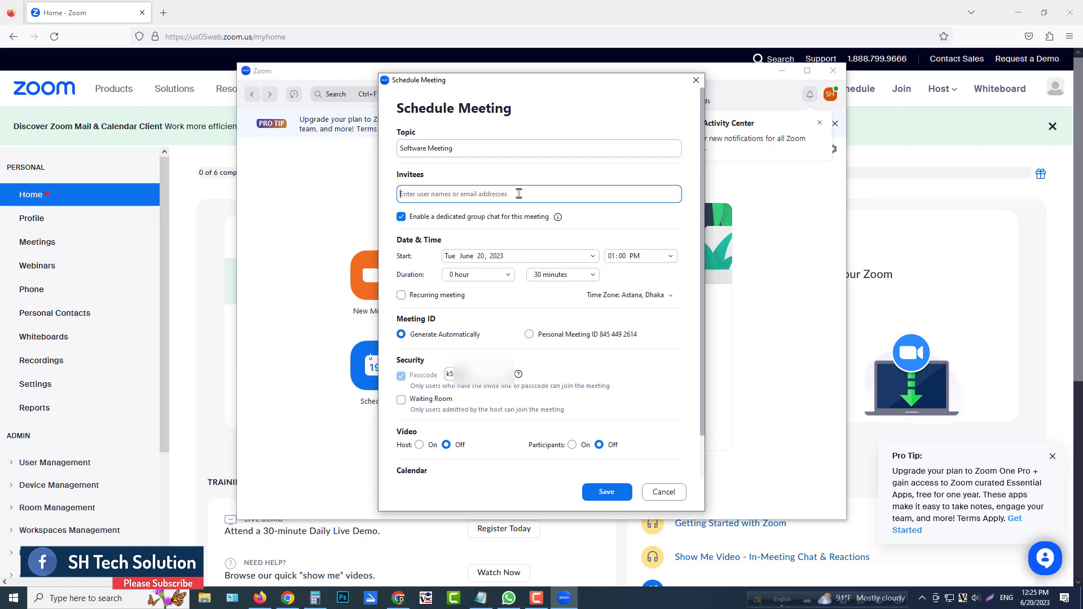
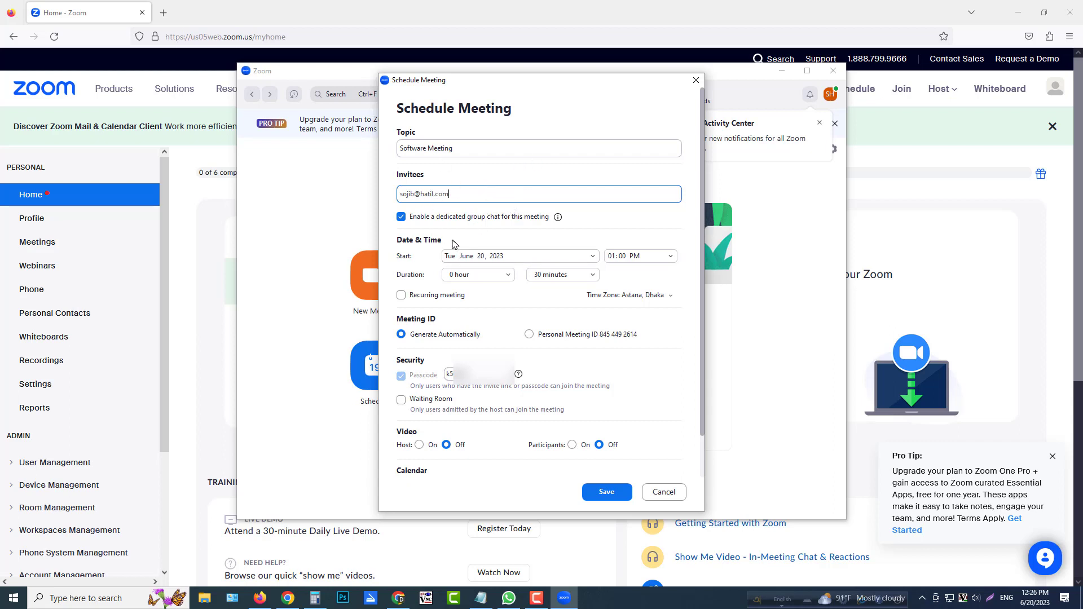
# Set the meeting's start to Wednesday, June 21, 2023 at 11:30 AM.
pyautogui.click(513, 258)
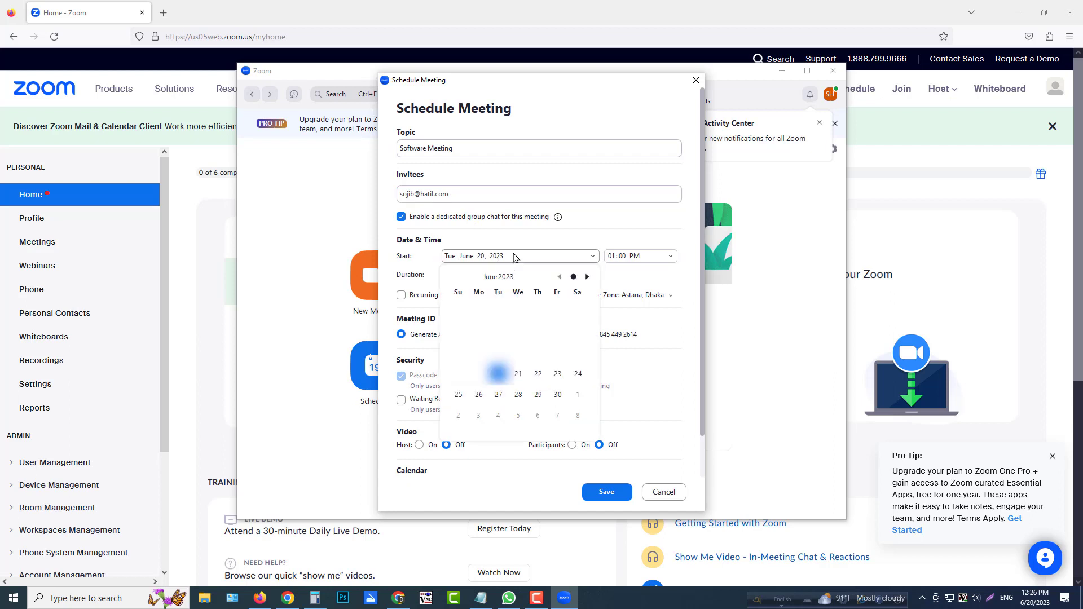
pyautogui.click(519, 375)
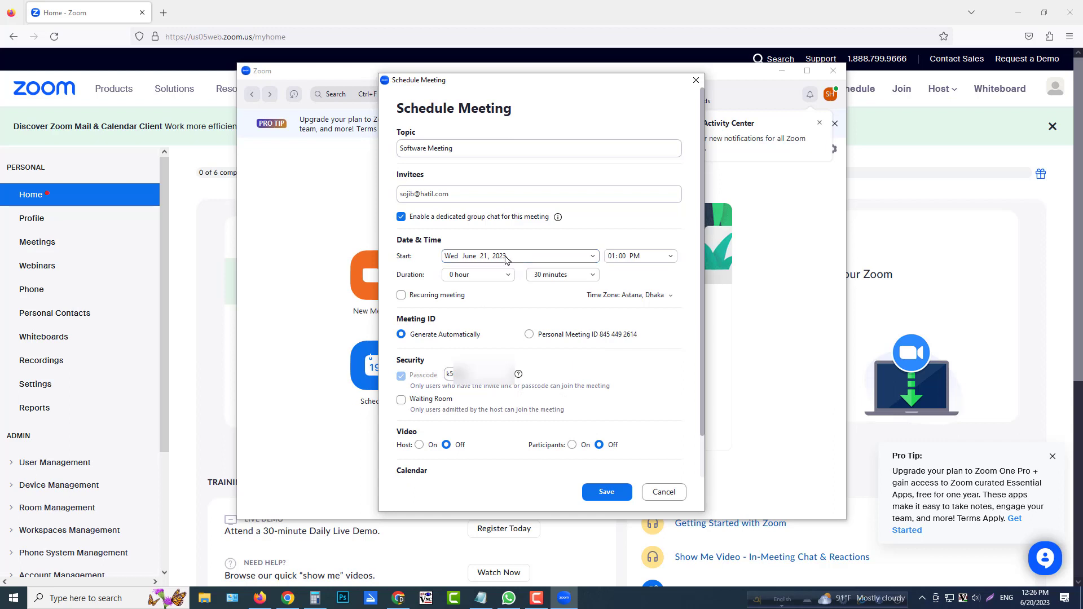
pyautogui.click(666, 258)
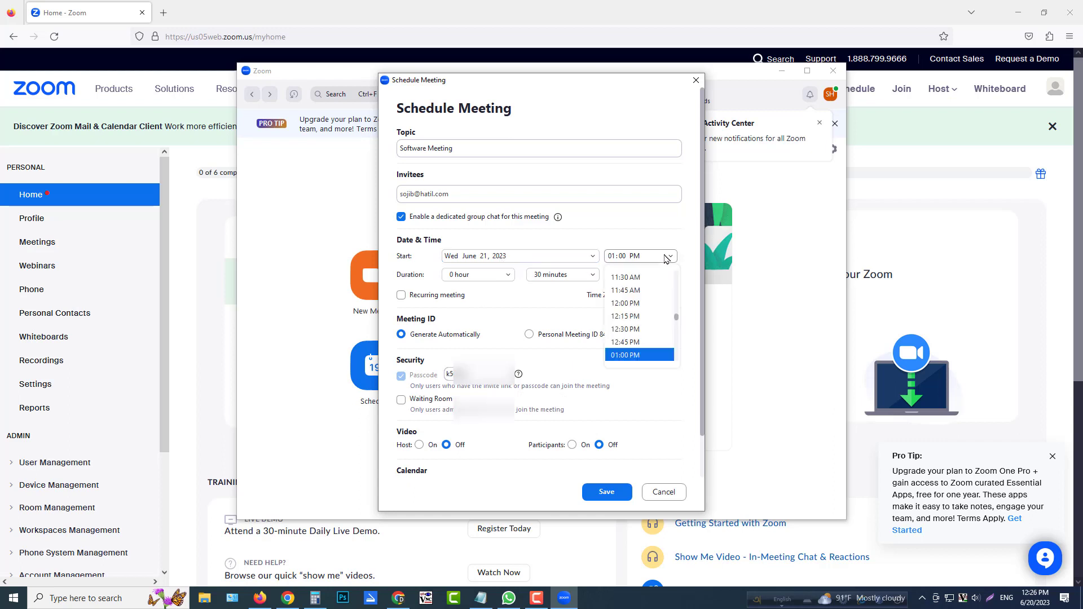
pyautogui.click(637, 279)
pyautogui.click(646, 261)
pyautogui.scroll(4, 640, 299)
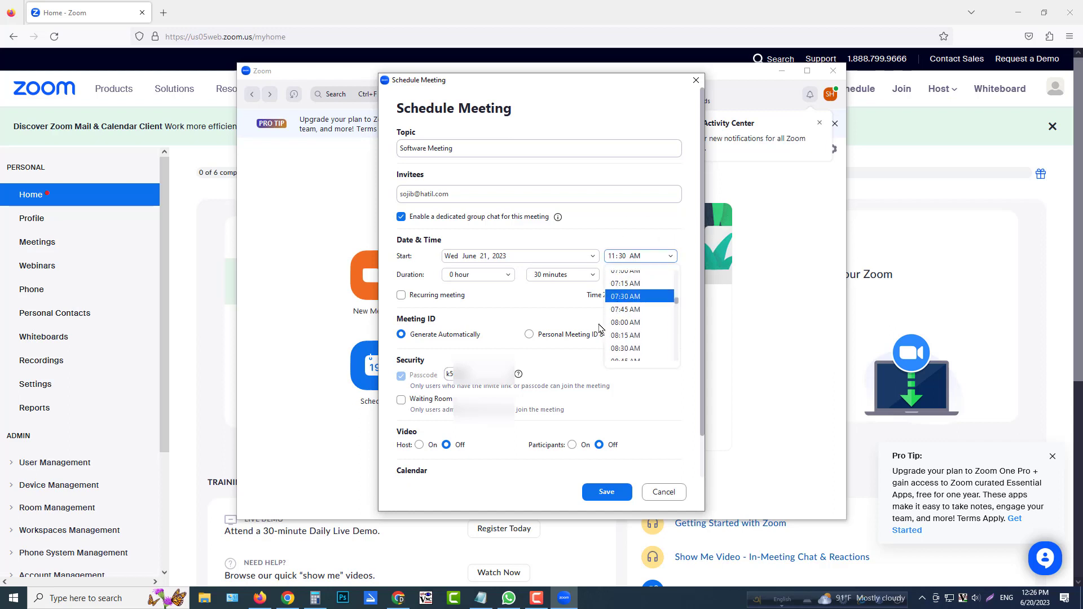
pyautogui.click(592, 229)
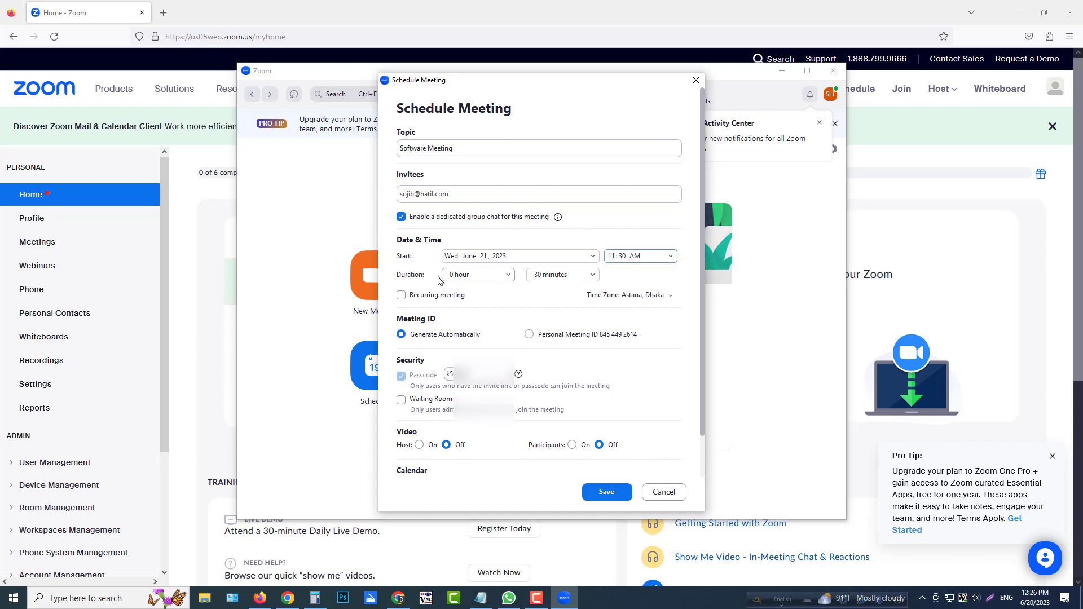
# Set the meeting's duration to 1 hour 45 minutes.
pyautogui.click(509, 278)
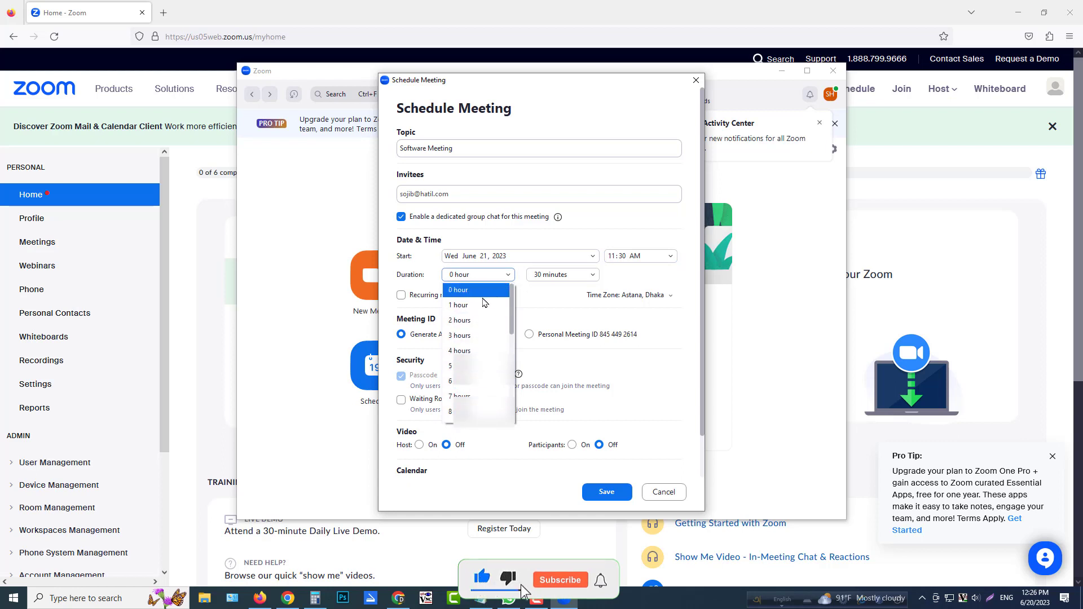
pyautogui.click(471, 320)
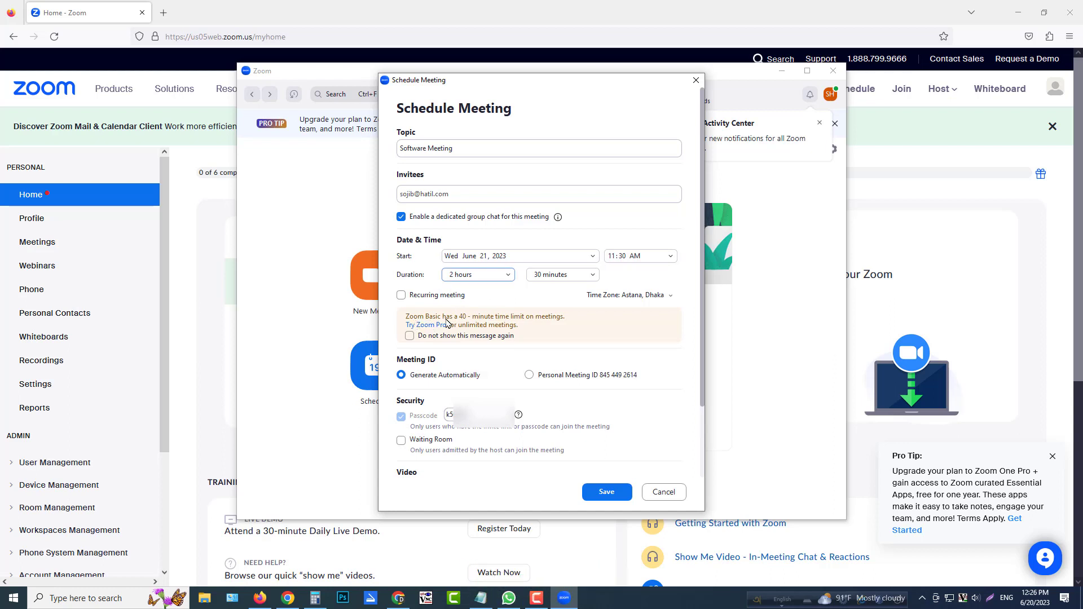
pyautogui.click(479, 305)
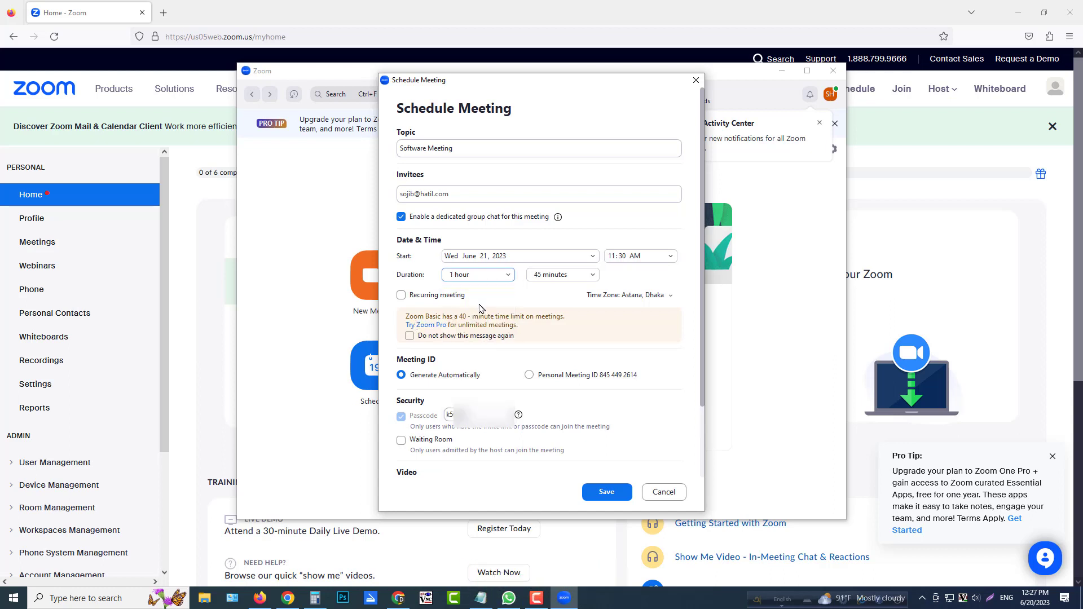
pyautogui.click(590, 276)
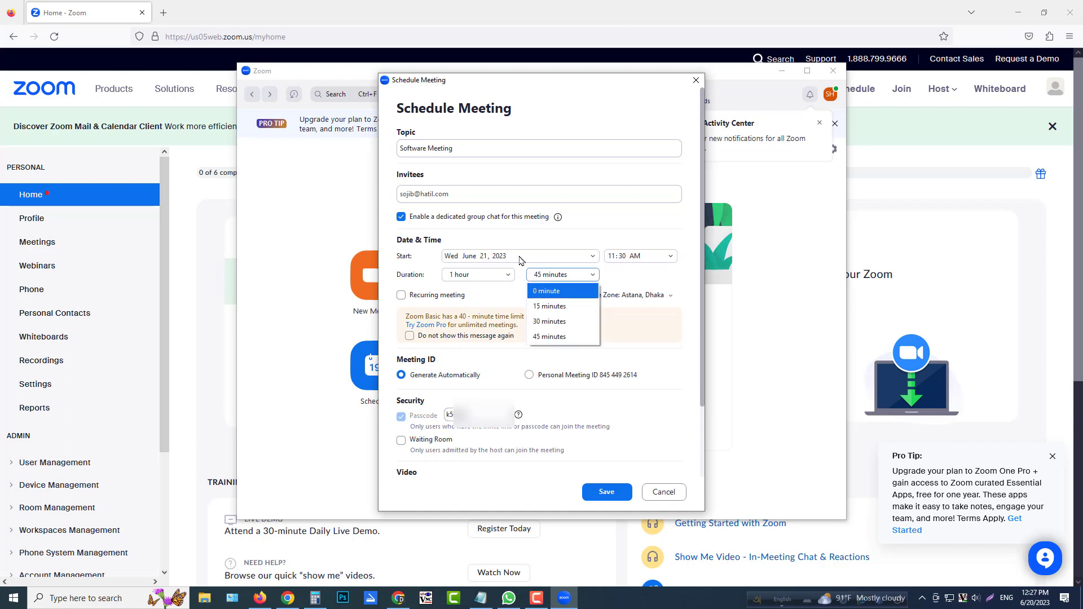
pyautogui.click(546, 247)
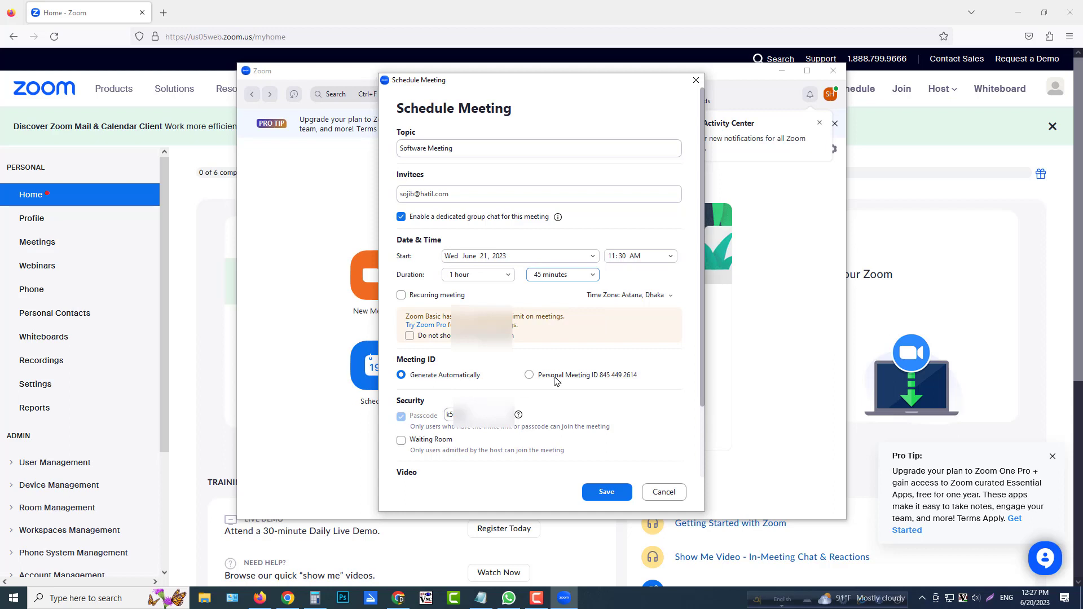
# Use the Personal Meeting ID for the meeting and enter a new meeting passcode.
pyautogui.click(529, 375)
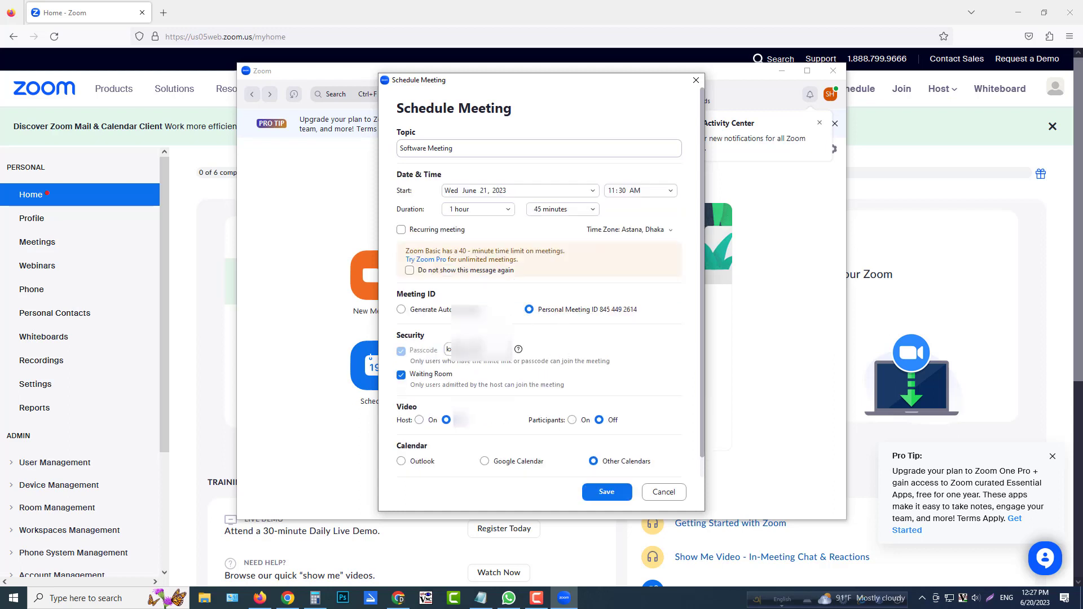
pyautogui.doubleClick(448, 349)
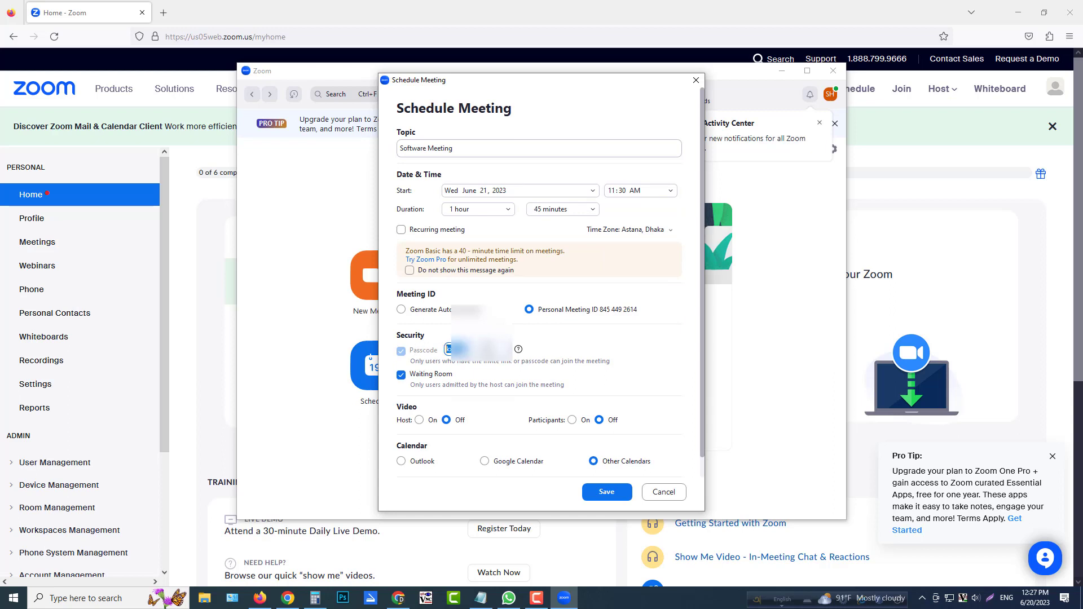
pyautogui.write('da')
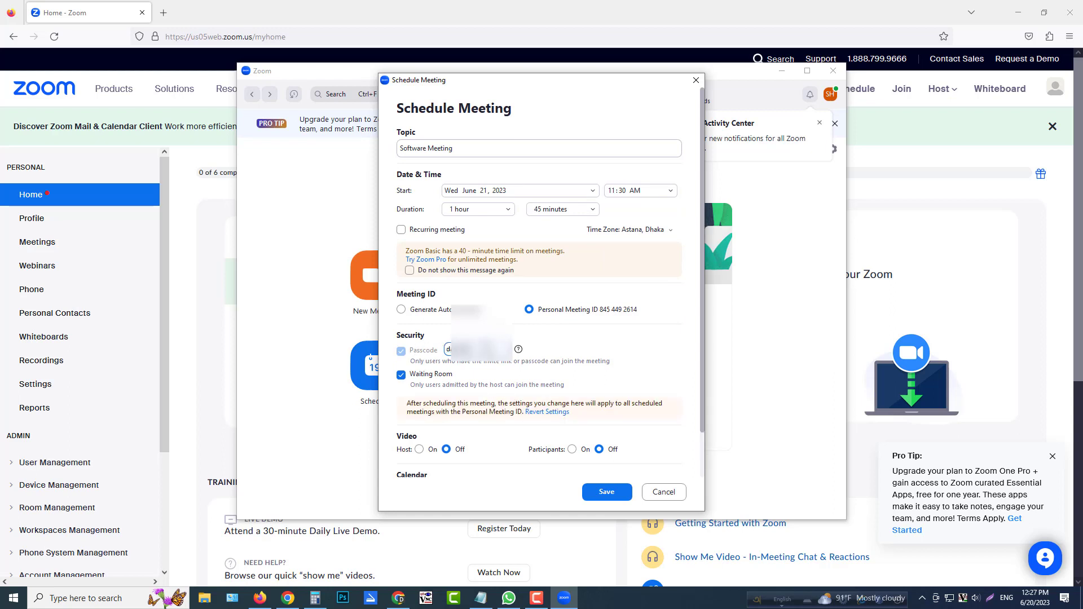
pyautogui.press('BackSpace')
pyautogui.press('BackSpace')
pyautogui.press('BackSpace')
pyautogui.press('BackSpace')
pyautogui.press('BackSpace')
pyautogui.press('BackSpace')
pyautogui.write('so')
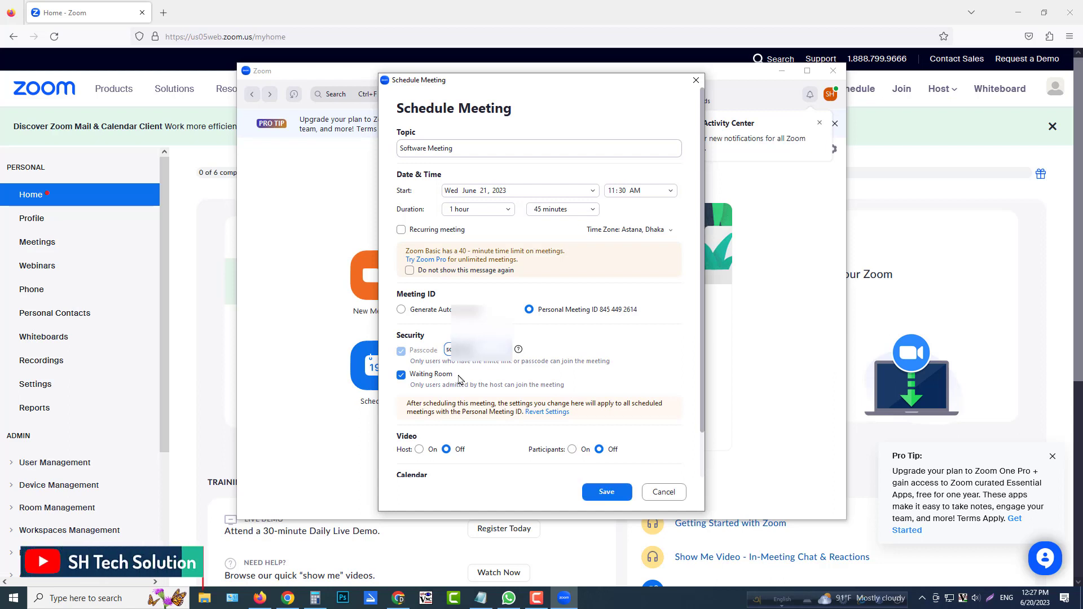
pyautogui.doubleClick(449, 349)
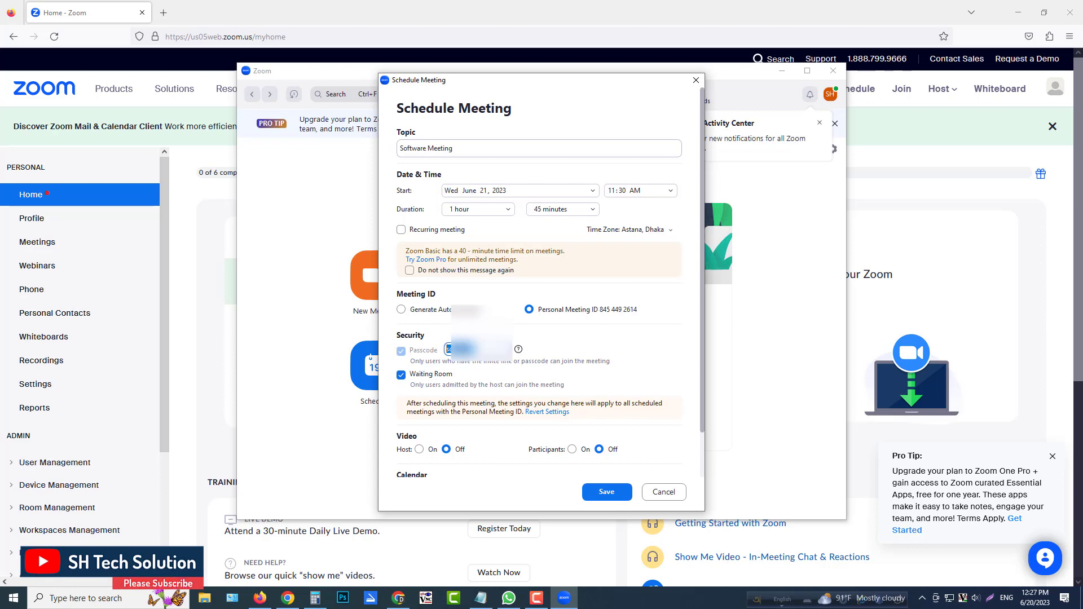
pyautogui.write('lo')
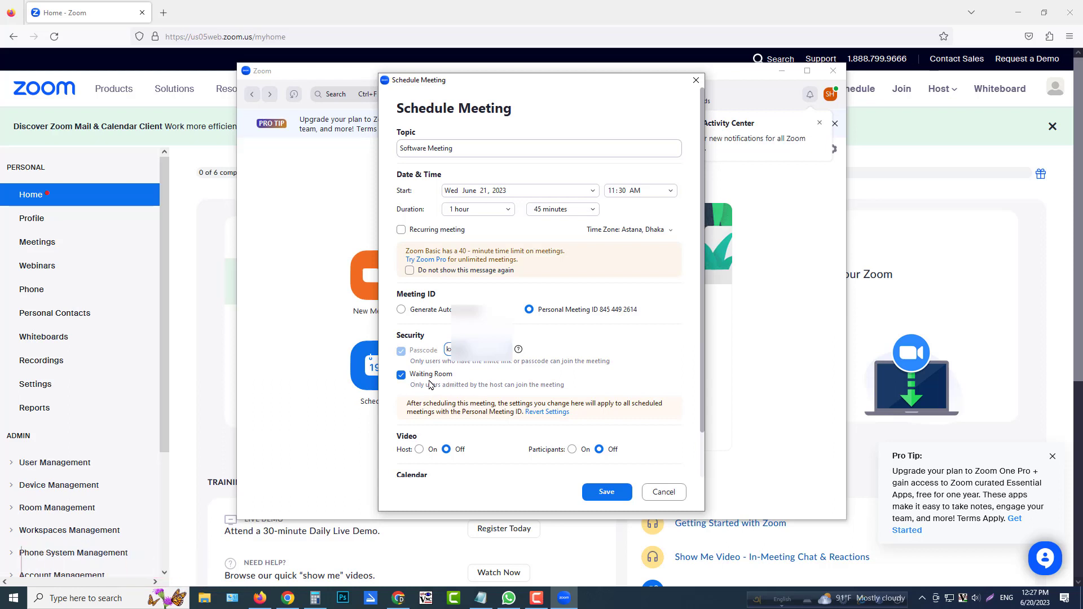
# Disable the waiting room and turn the participants' video on.
pyautogui.click(402, 377)
pyautogui.click(572, 450)
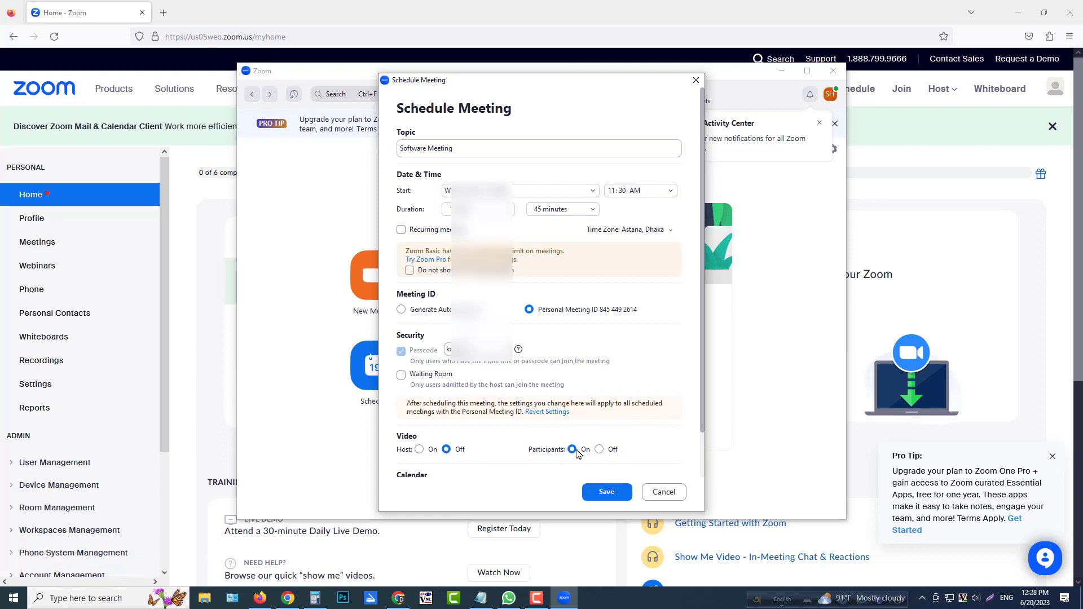
# Enable the advanced options to let participants join anytime and mute them upon entry, and save the meeting.
pyautogui.scroll(-3, 552, 423)
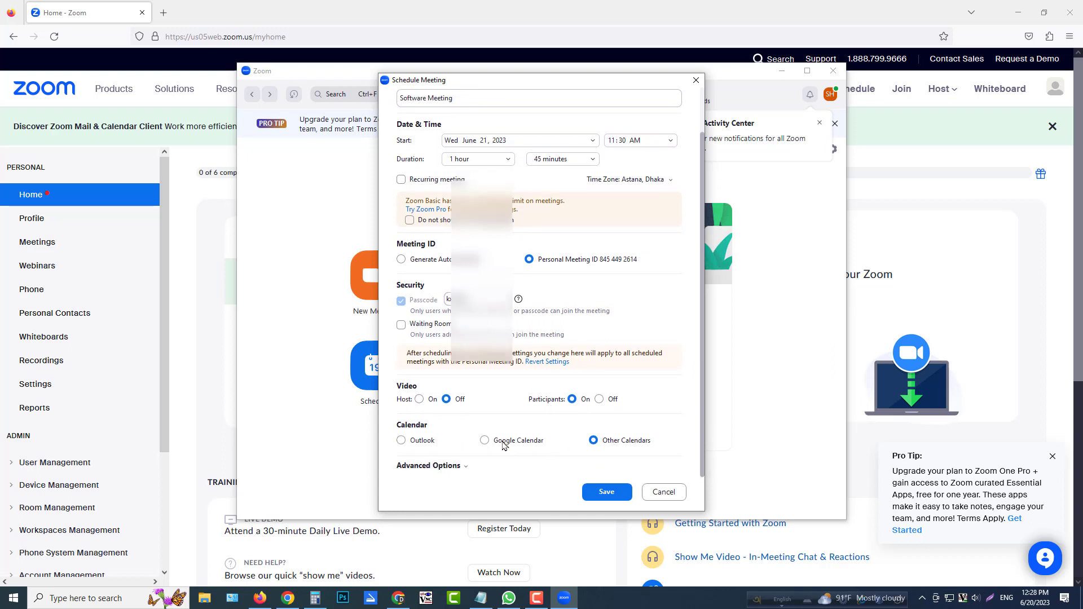
pyautogui.click(468, 467)
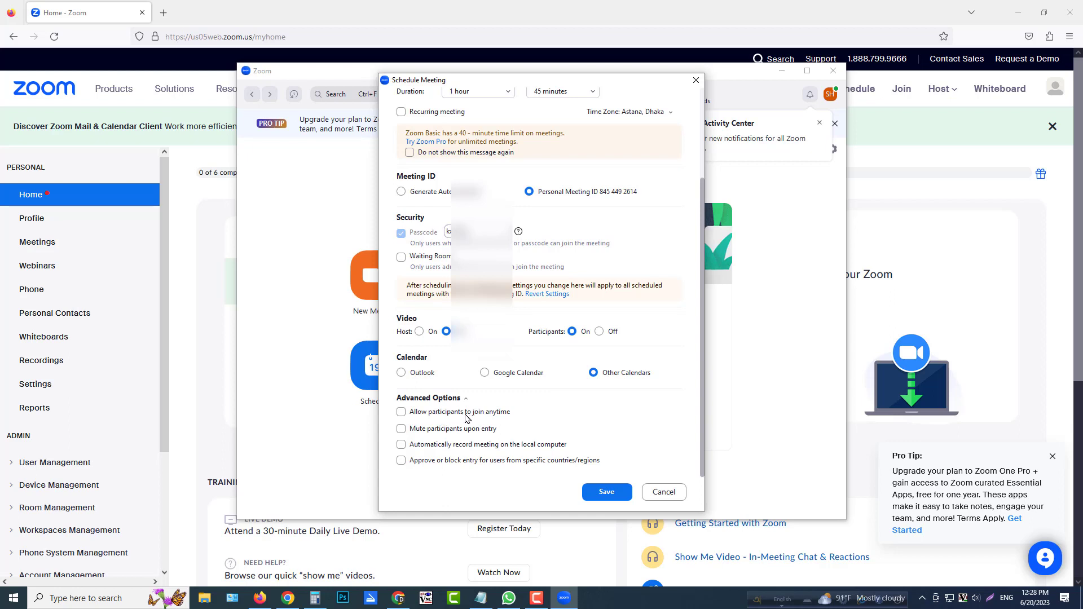
pyautogui.click(401, 412)
pyautogui.click(400, 429)
pyautogui.scroll(3, 485, 173)
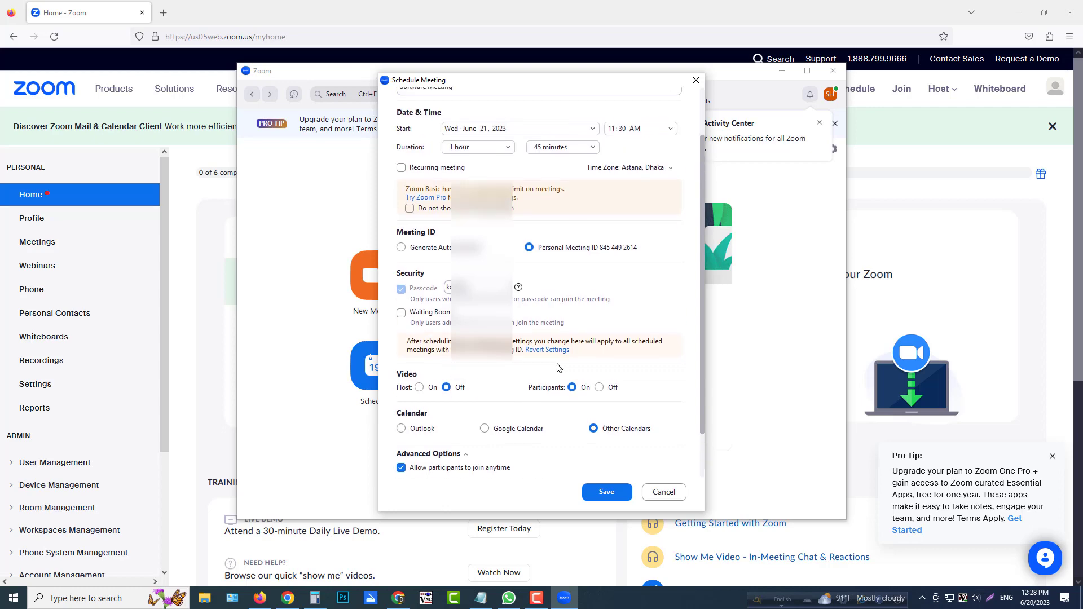
pyautogui.scroll(-1, 594, 445)
pyautogui.click(606, 492)
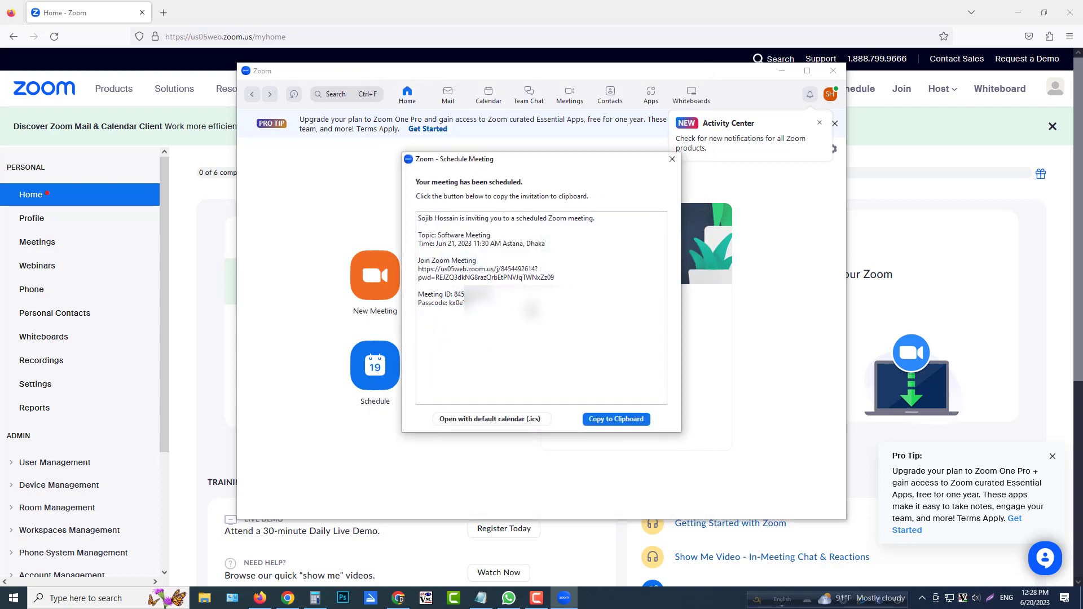
# Select the full invitation text of the scheduled meeting, from the last line up to the first.
pyautogui.moveTo(508, 310); pyautogui.dragTo(367, 194)
pyautogui.click(503, 295)
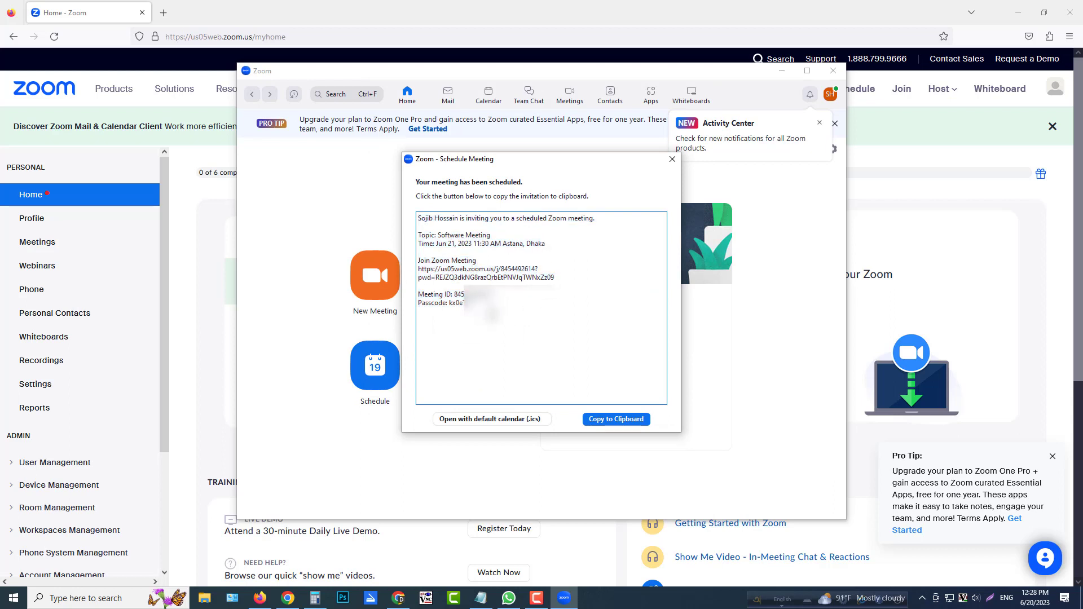
pyautogui.moveTo(496, 312); pyautogui.dragTo(399, 217)
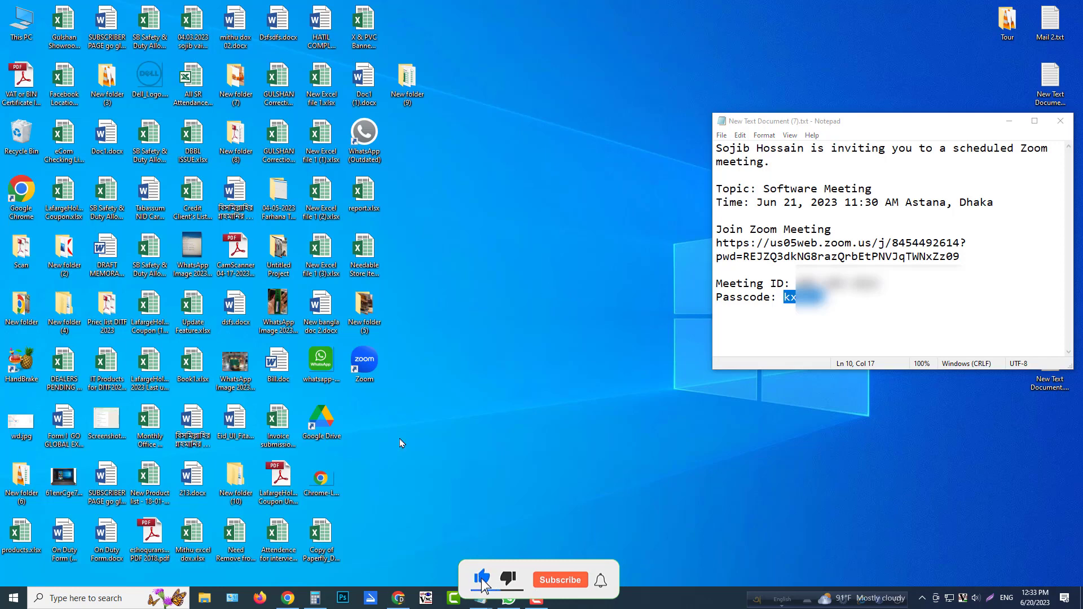
# Find and open the Zoom desktop client, and move its window clear of the invitation in Notepad.
pyautogui.click(111, 604)
pyautogui.write('z')
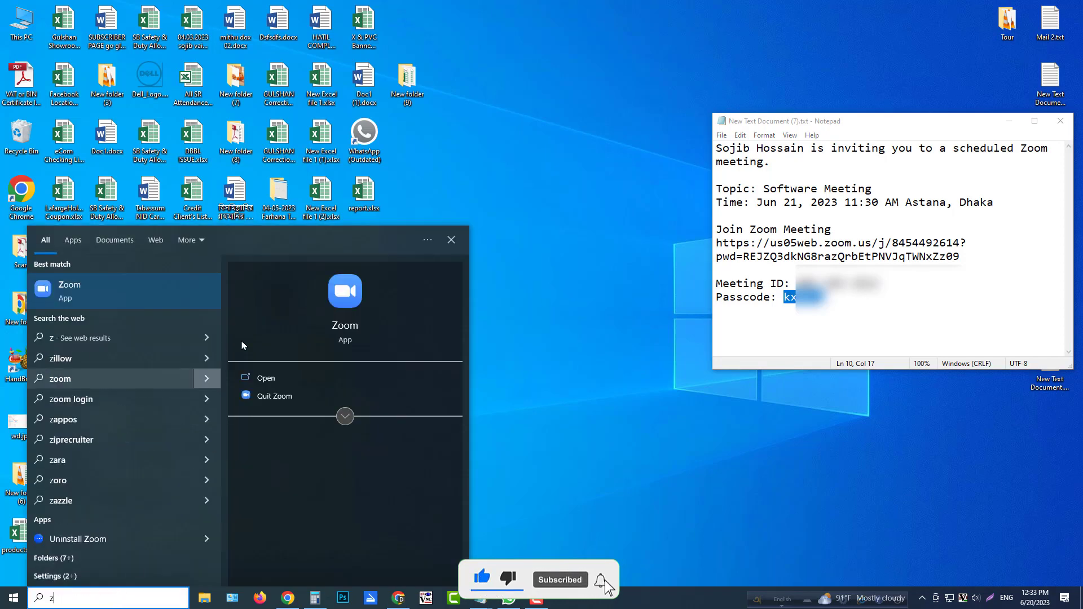
pyautogui.click(347, 289)
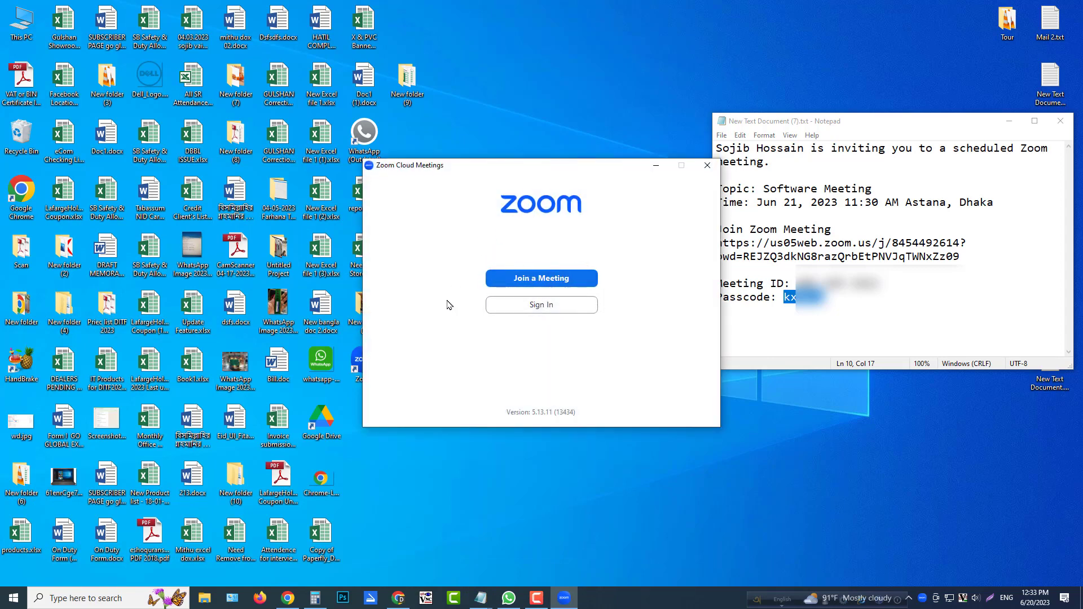
pyautogui.moveTo(588, 166); pyautogui.dragTo(557, 170)
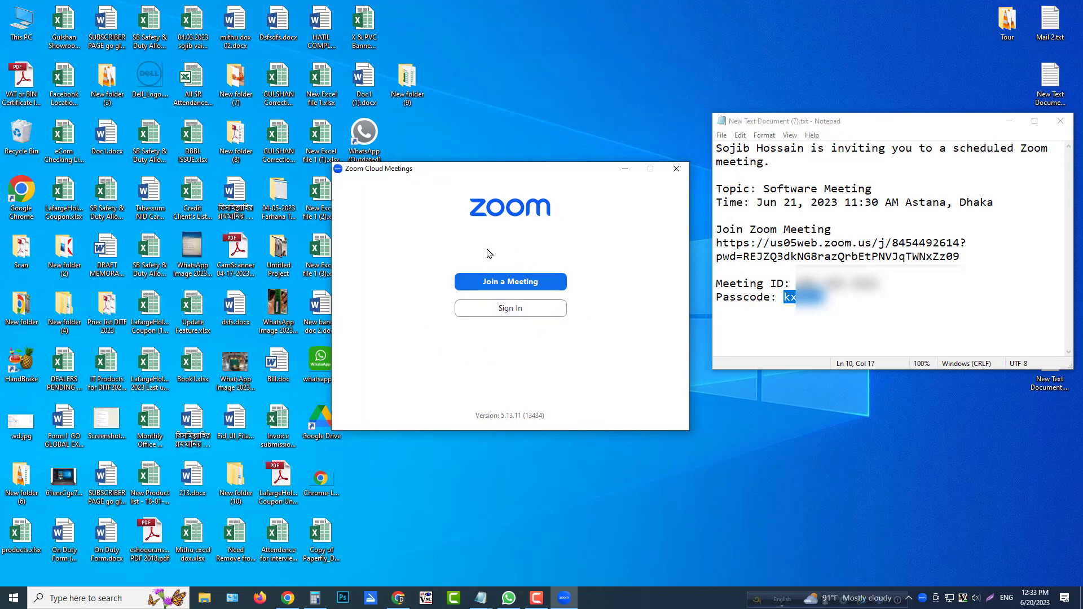
# Start joining a meeting and fill in the meeting ID copied from the invitation in Notepad.
pyautogui.click(510, 285)
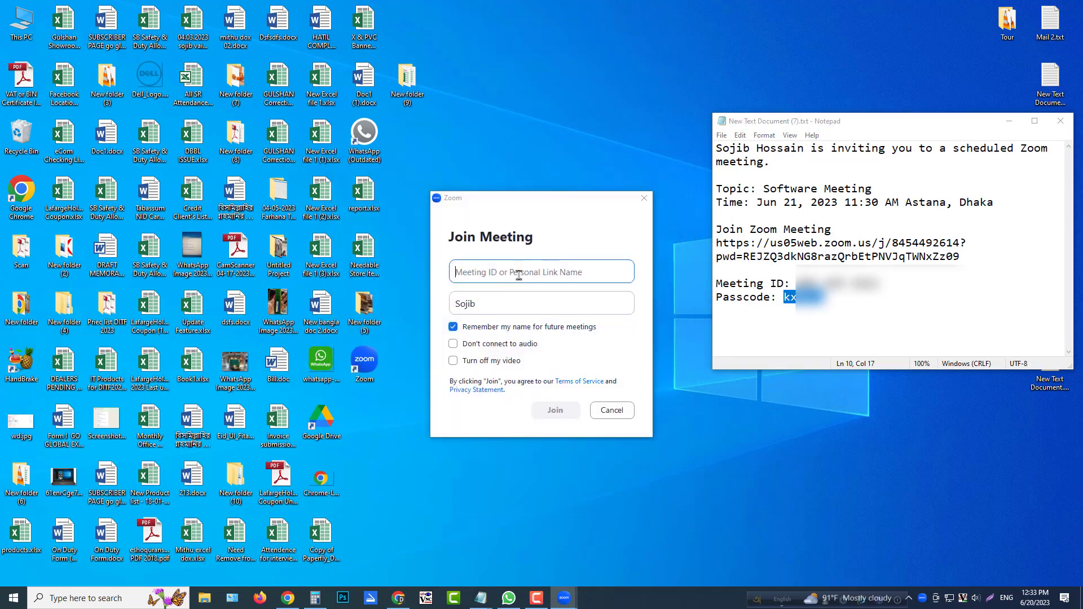
pyautogui.moveTo(797, 283); pyautogui.dragTo(879, 283)
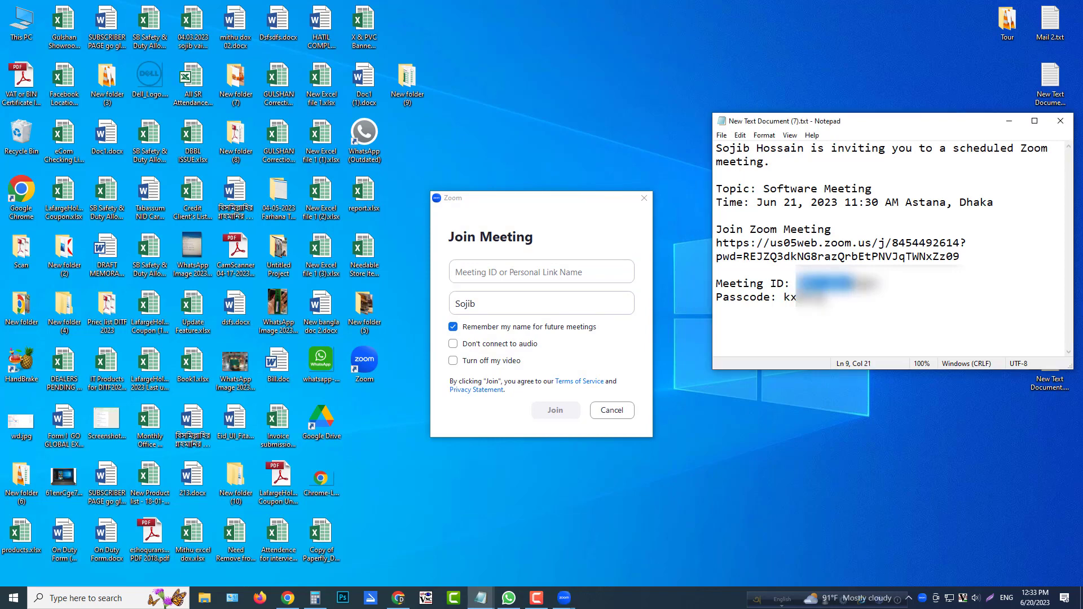
pyautogui.click(515, 273)
pyautogui.hotkey('ctrl', 'v')
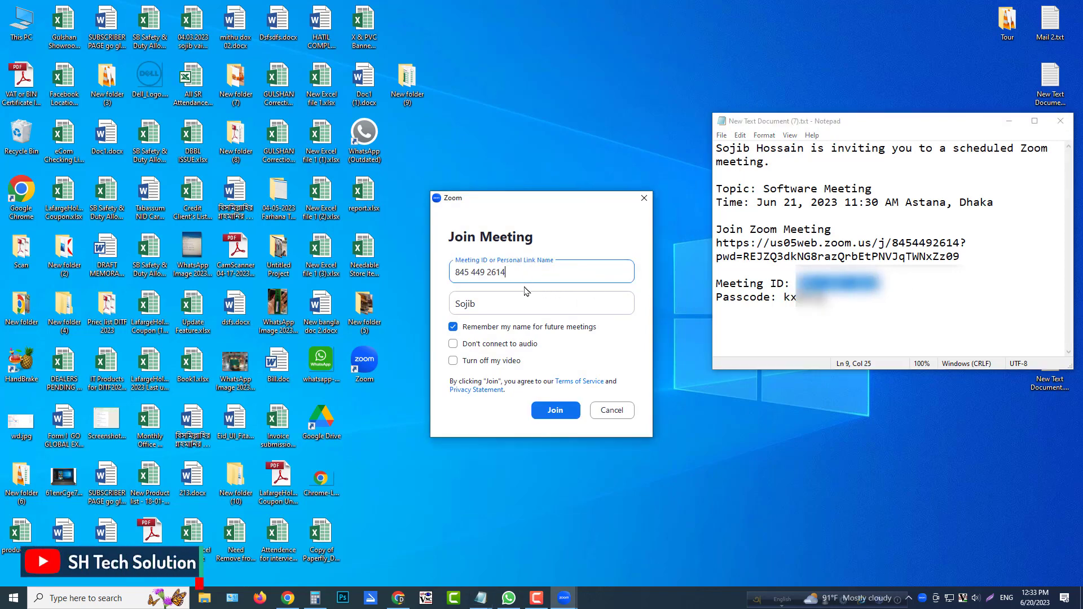
# Keep the participant name, choose not to connect to audio and to turn off video, and submit the join request.
pyautogui.click(506, 305)
pyautogui.doubleClick(506, 306)
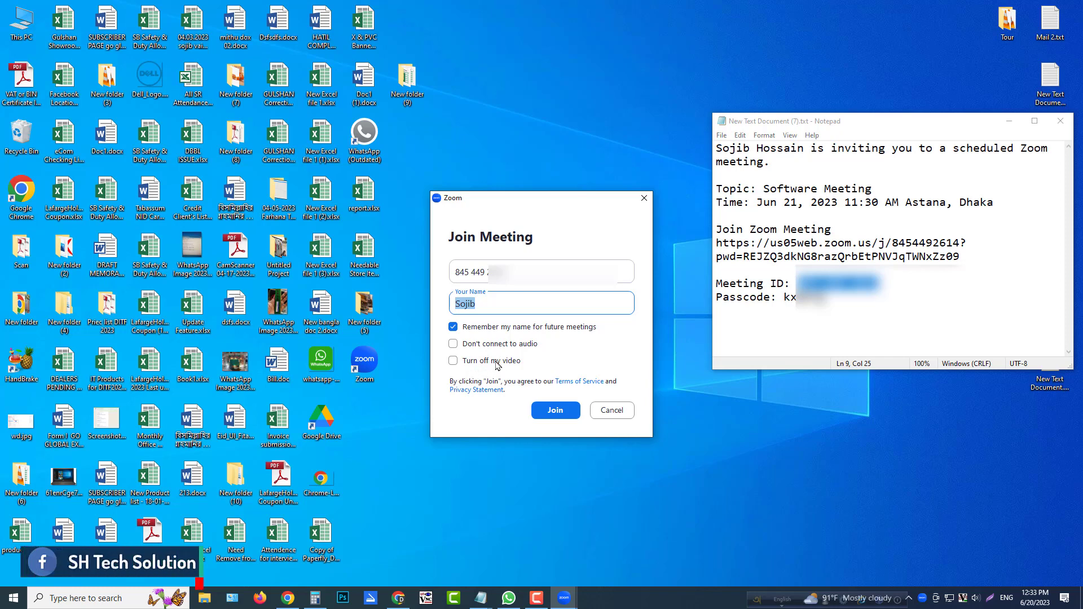
pyautogui.click(454, 344)
pyautogui.click(456, 361)
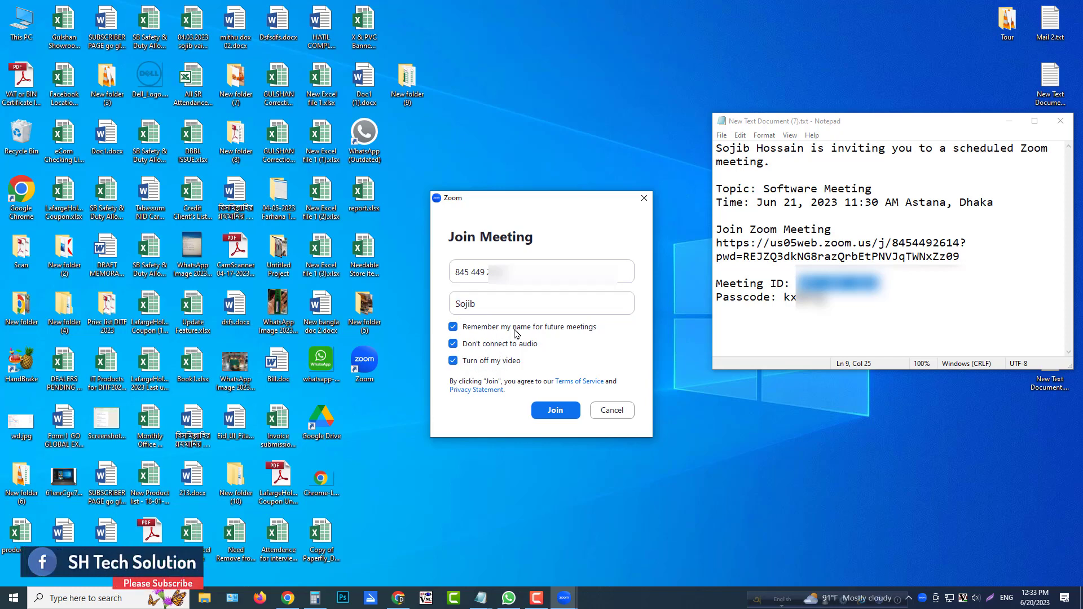
pyautogui.click(537, 407)
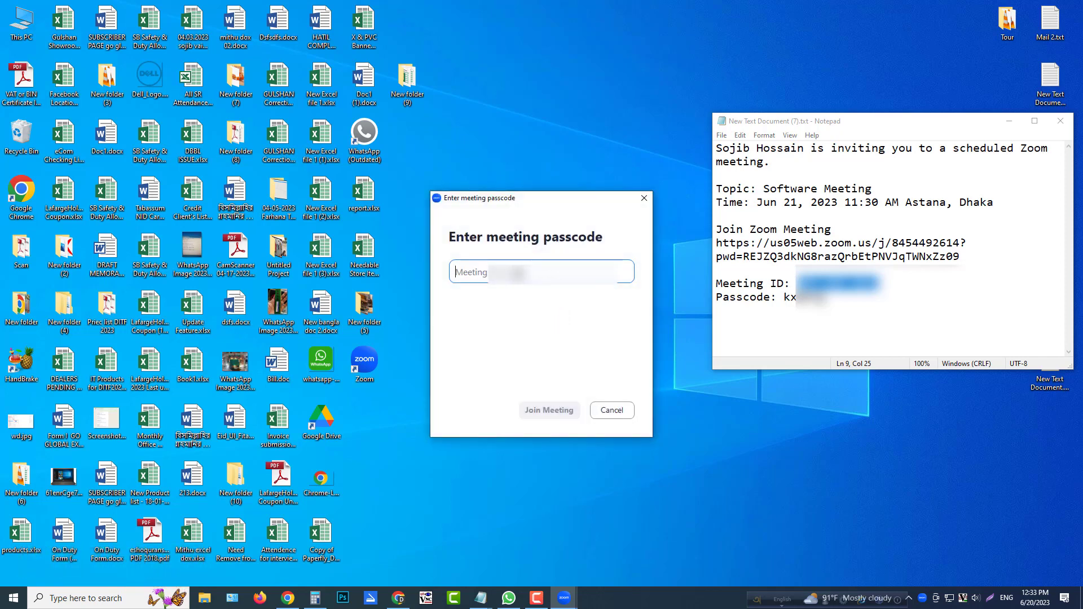
# Copy the passcode from the Notepad invitation into the meeting passcode field and join the meeting.
pyautogui.doubleClick(787, 298)
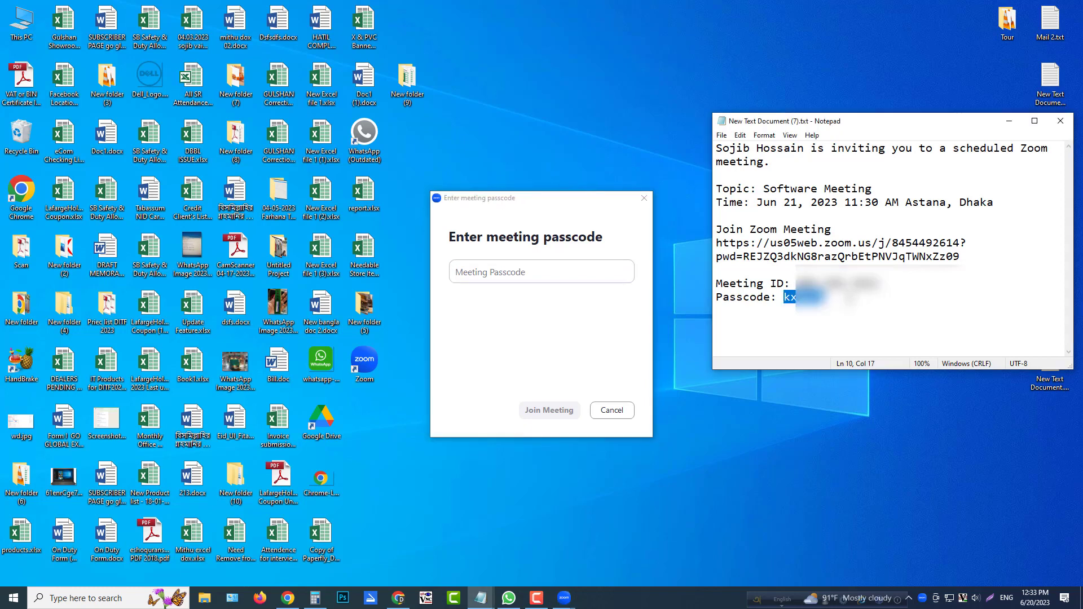
pyautogui.hotkey('ctrl', 'c')
pyautogui.click(494, 272)
pyautogui.hotkey('ctrl', 'v')
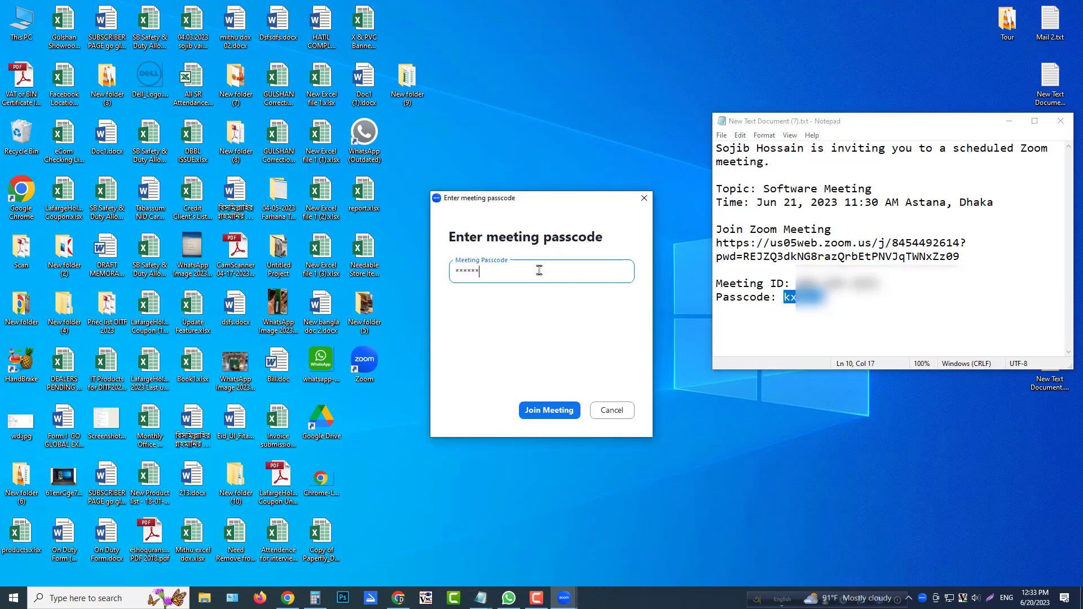
pyautogui.click(559, 405)
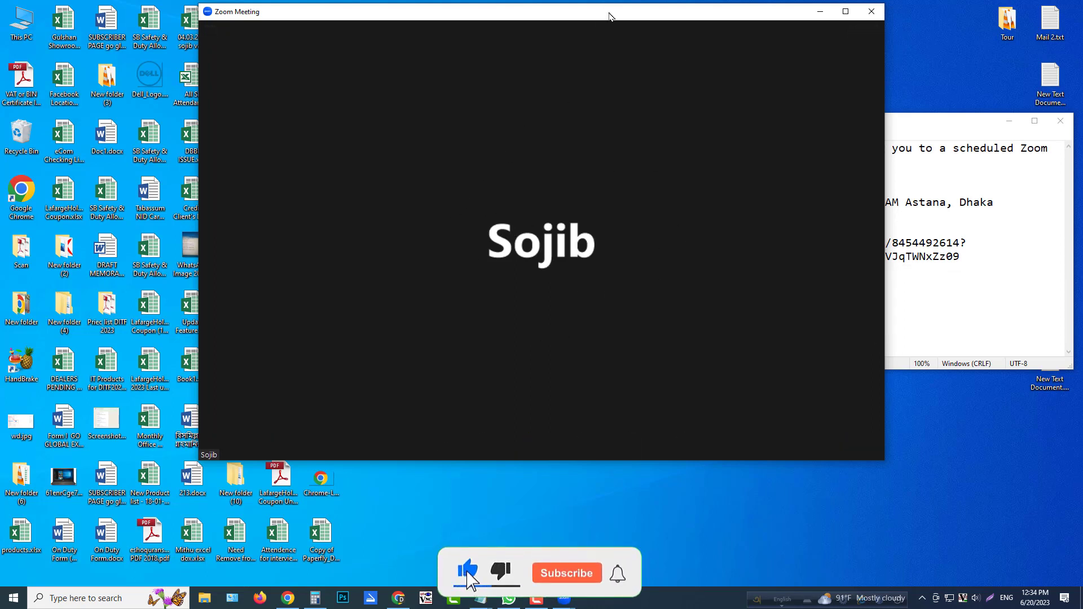
pyautogui.moveTo(609, 14); pyautogui.dragTo(590, 44)
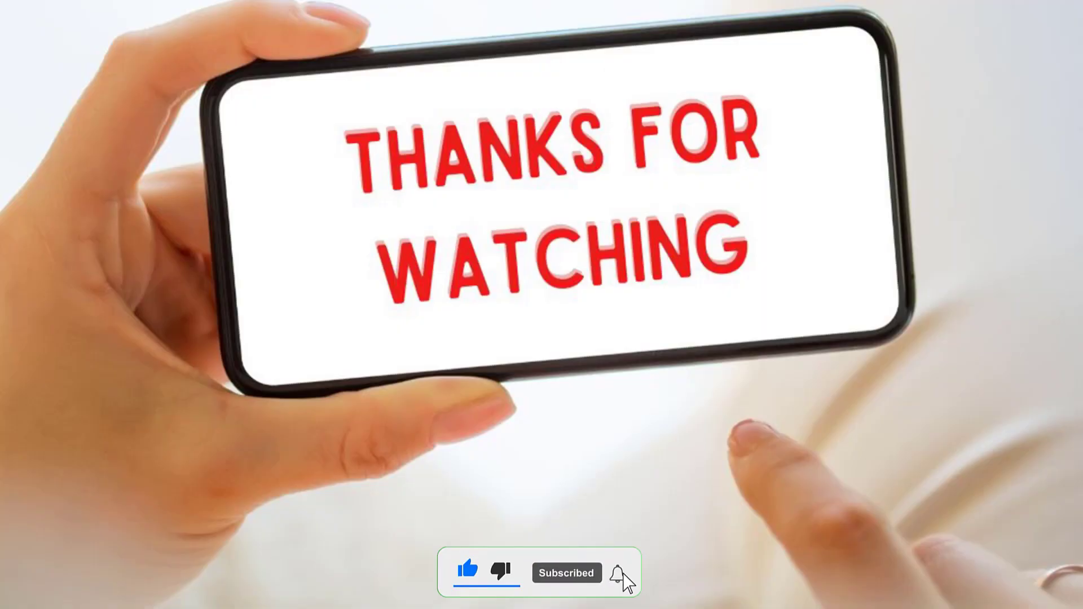